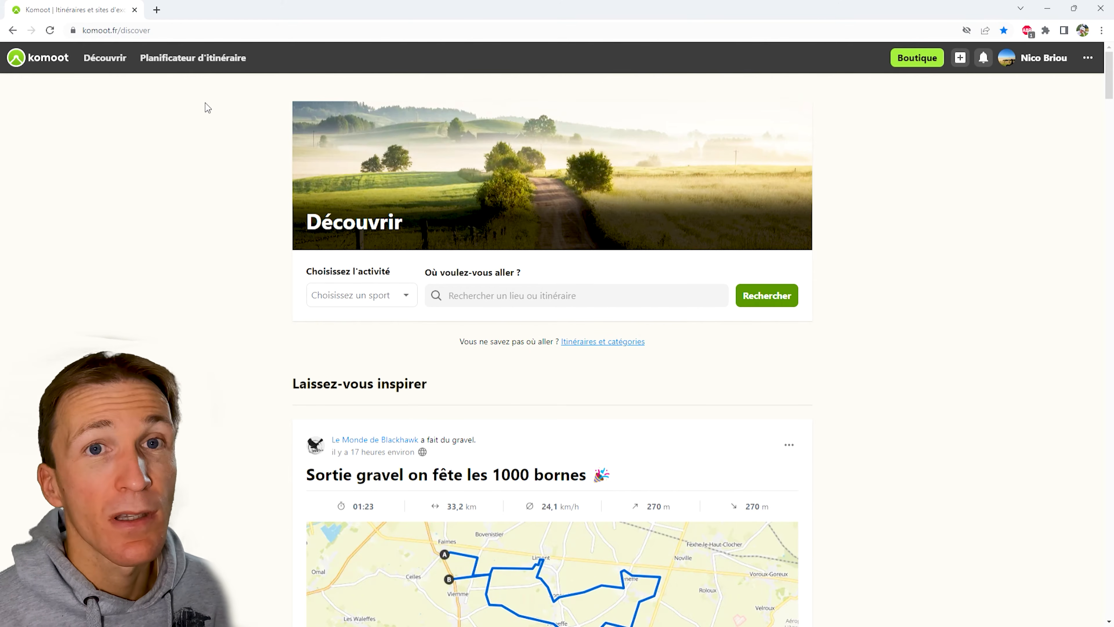
Step: Open the route planner and bring the Verrières forest, the Réserve biologique intégrale south-west of Paris, into close view on the map
left_click(207, 73)
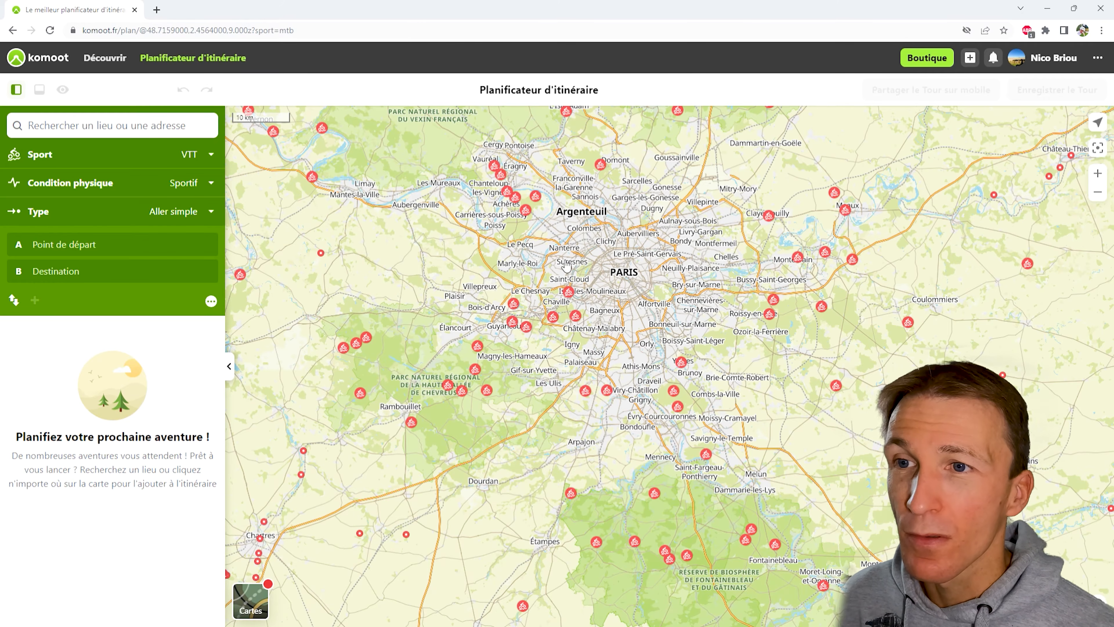
scroll(593, 353, "up", 5)
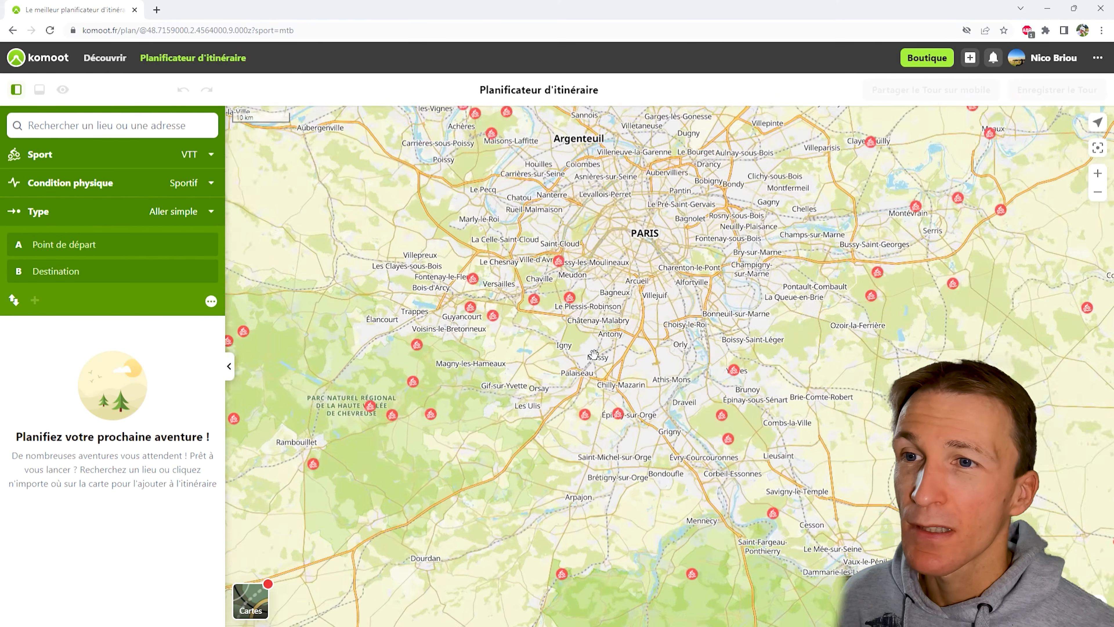
scroll(592, 335, "up", 4)
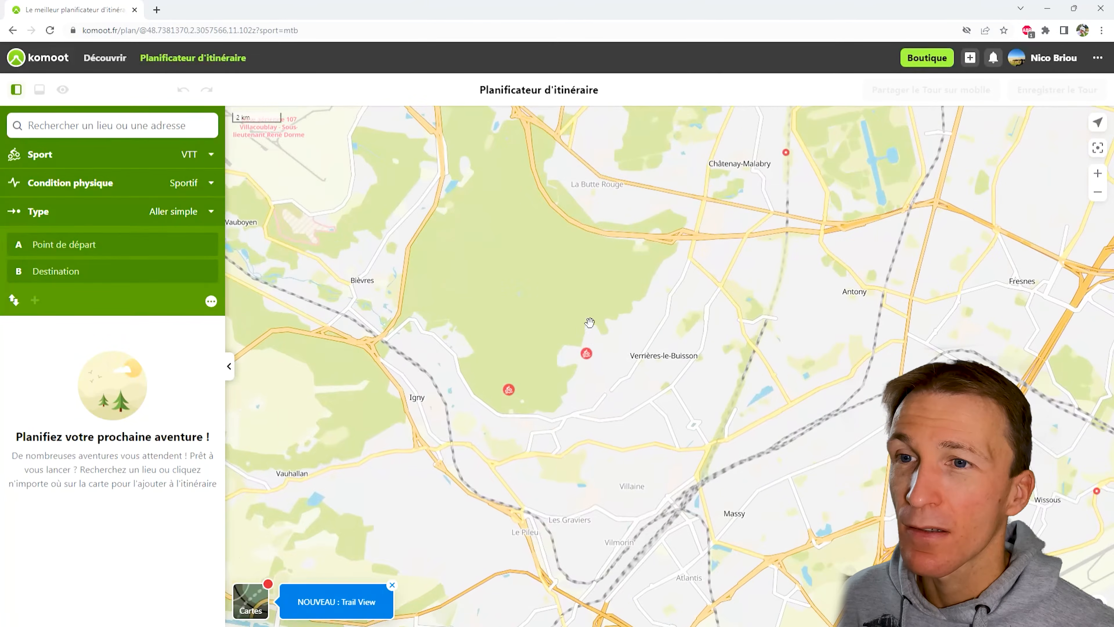
scroll(603, 310, "up", 2)
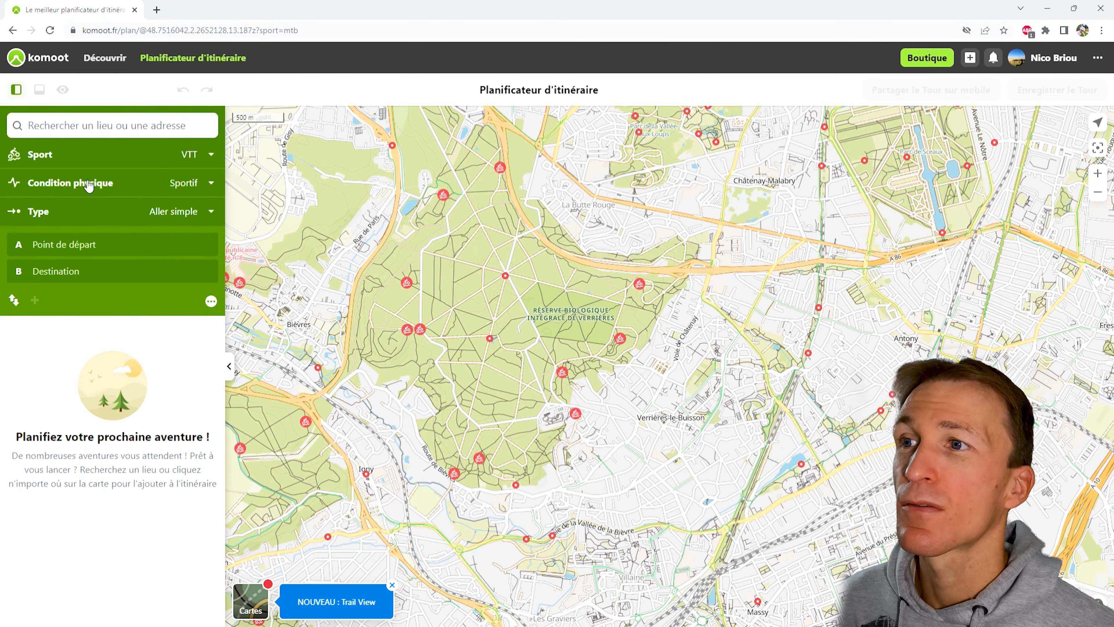
Step: Set the tour type to Boucle and dismiss the Trail View notice on the map
left_click(213, 212)
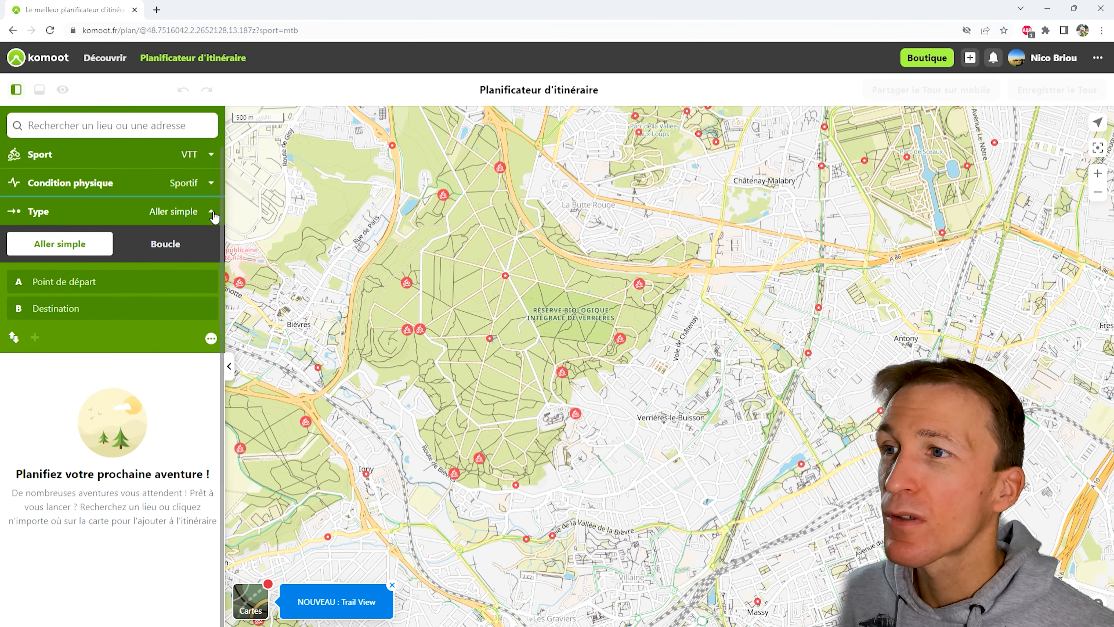
left_click(164, 246)
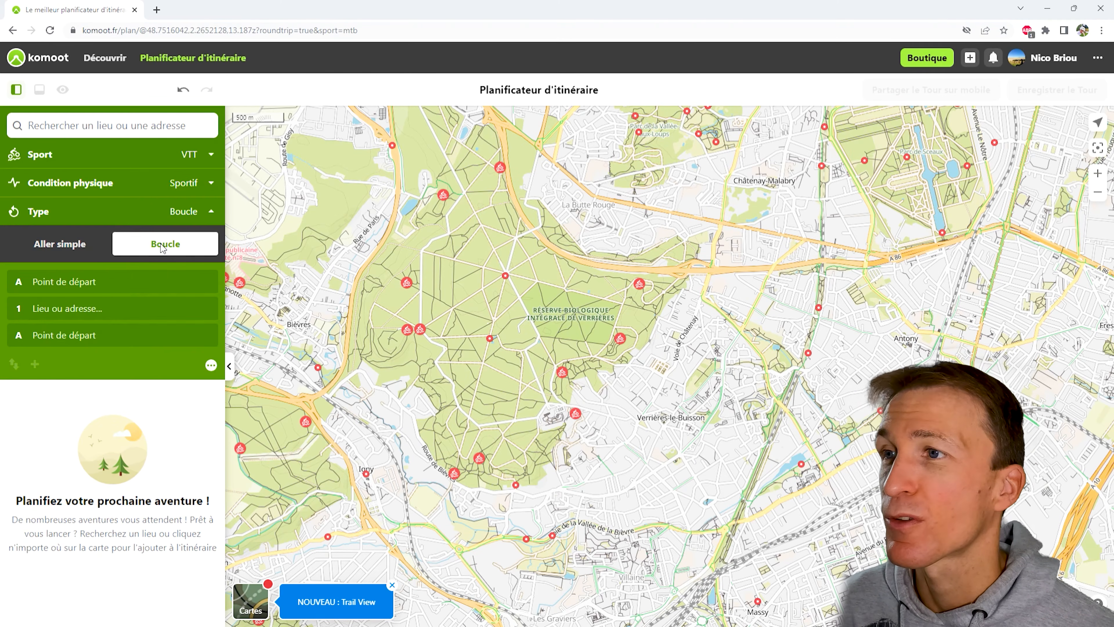
left_click(212, 213)
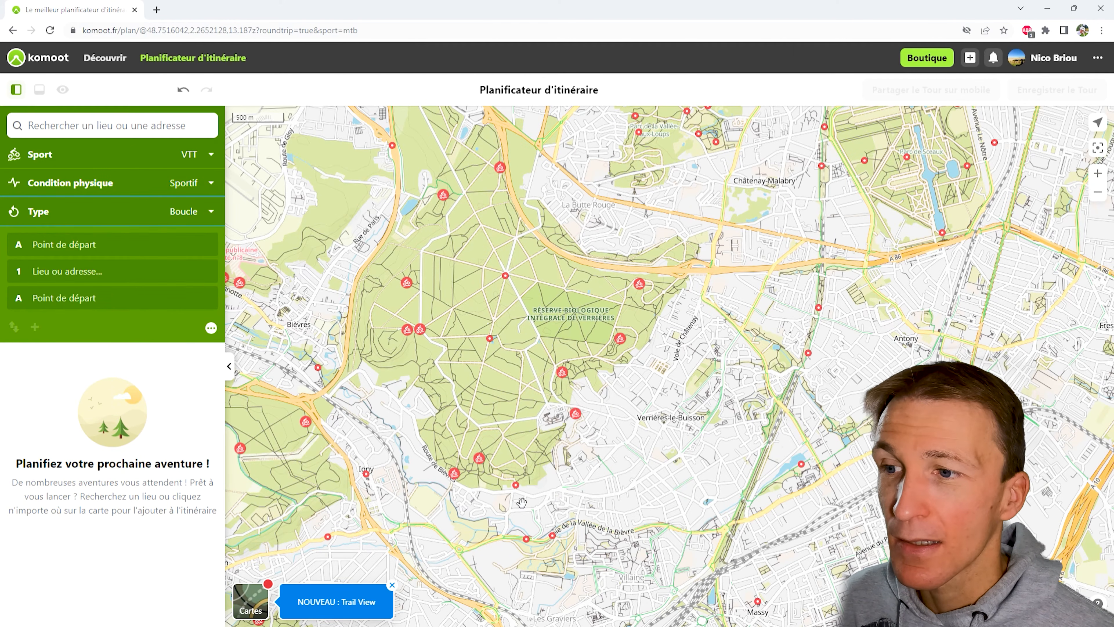
left_click(392, 584)
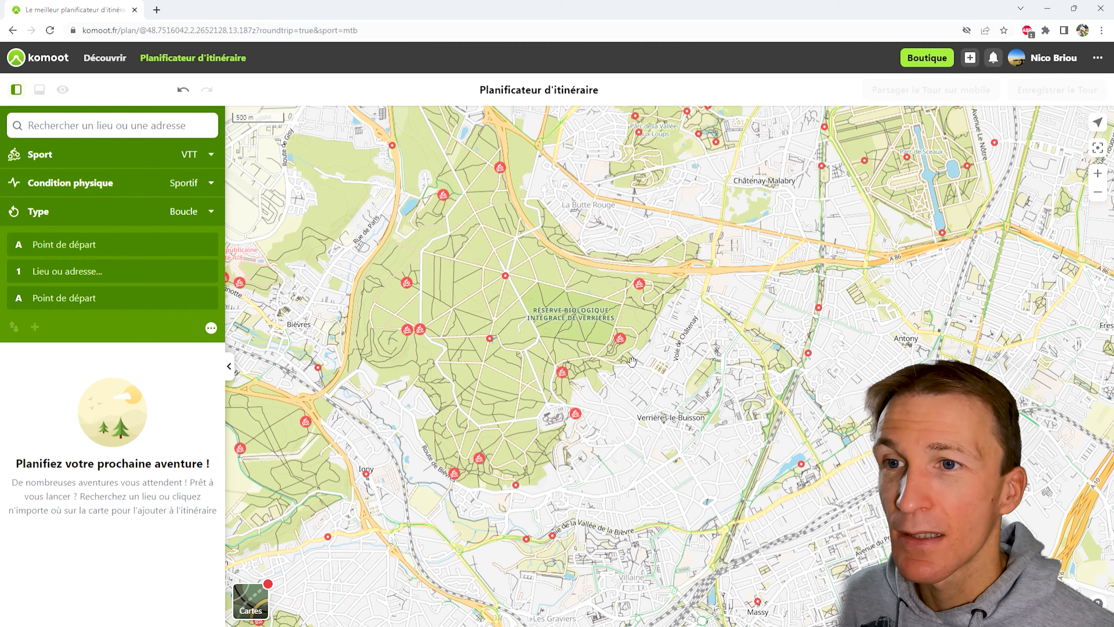
Step: Start the loop at the forest's eastern edge, beside the Ancienne Batterie de la Châtaigneraie
left_click(684, 295)
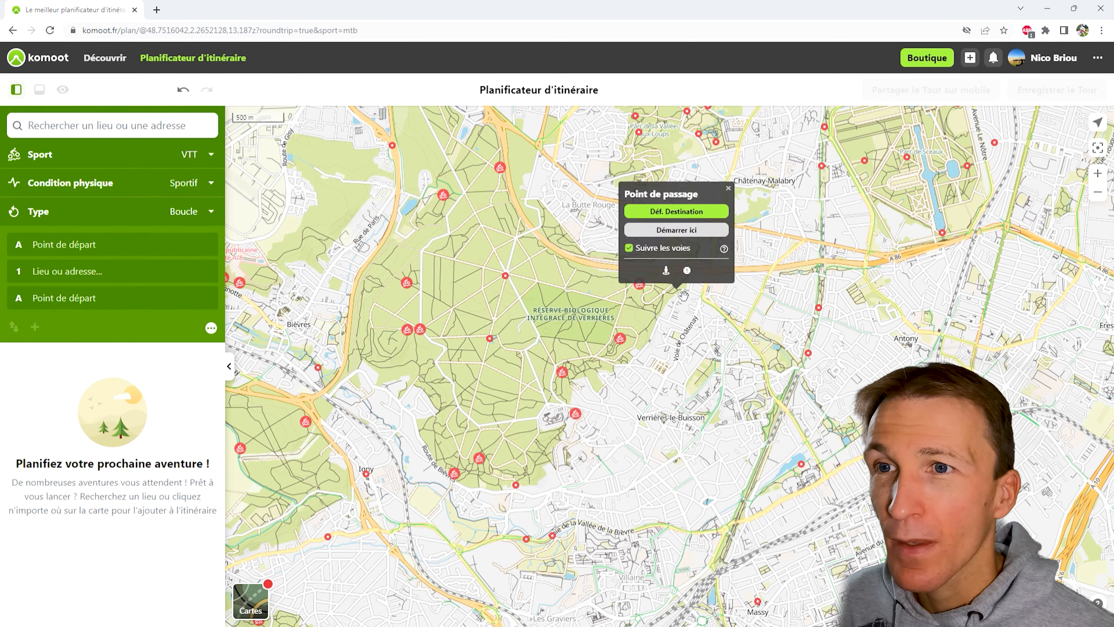
left_click(680, 239)
Step: Set the loop's destination at the forest's western edge, north of Route de Bièvres, with path following enabled
scroll(645, 294, "up", 3)
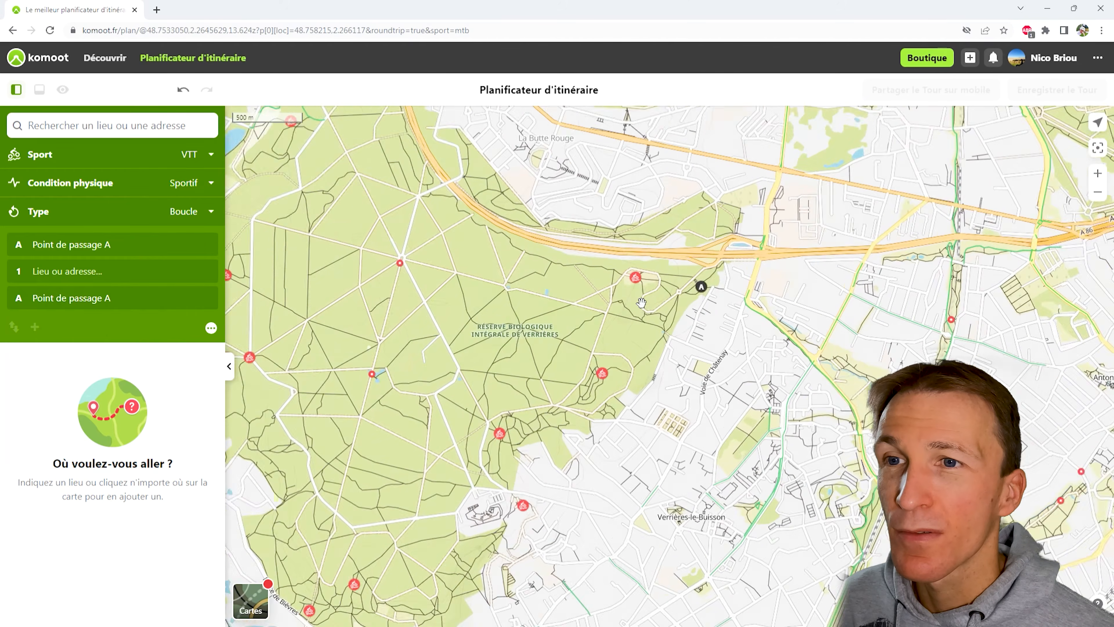
scroll(714, 303, "up", 3)
left_click_drag(714, 304, 773, 286)
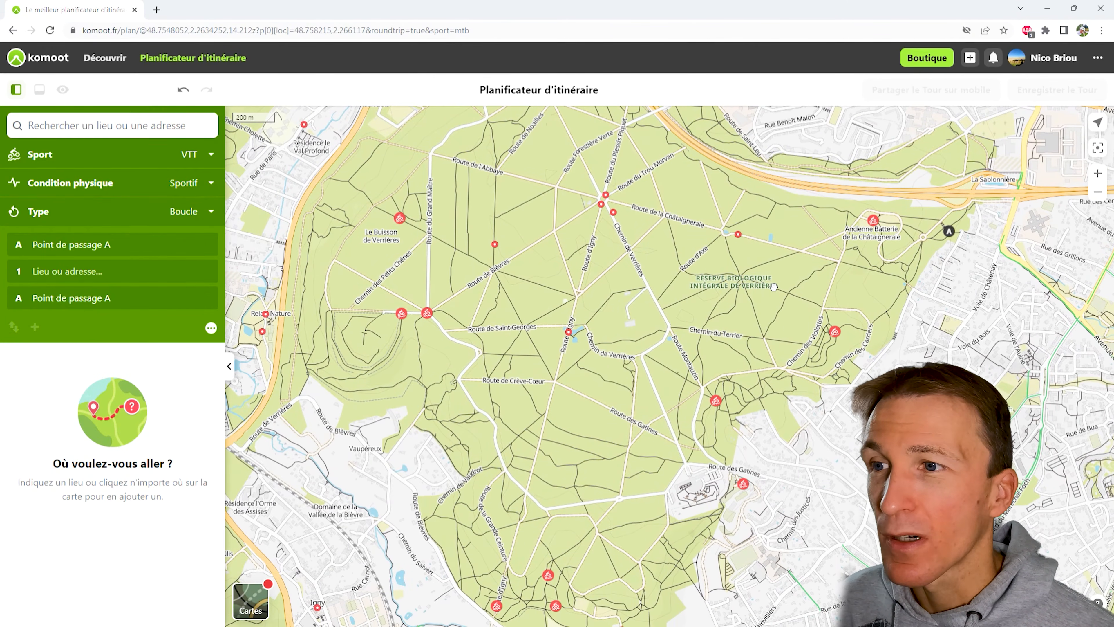
left_click(313, 370)
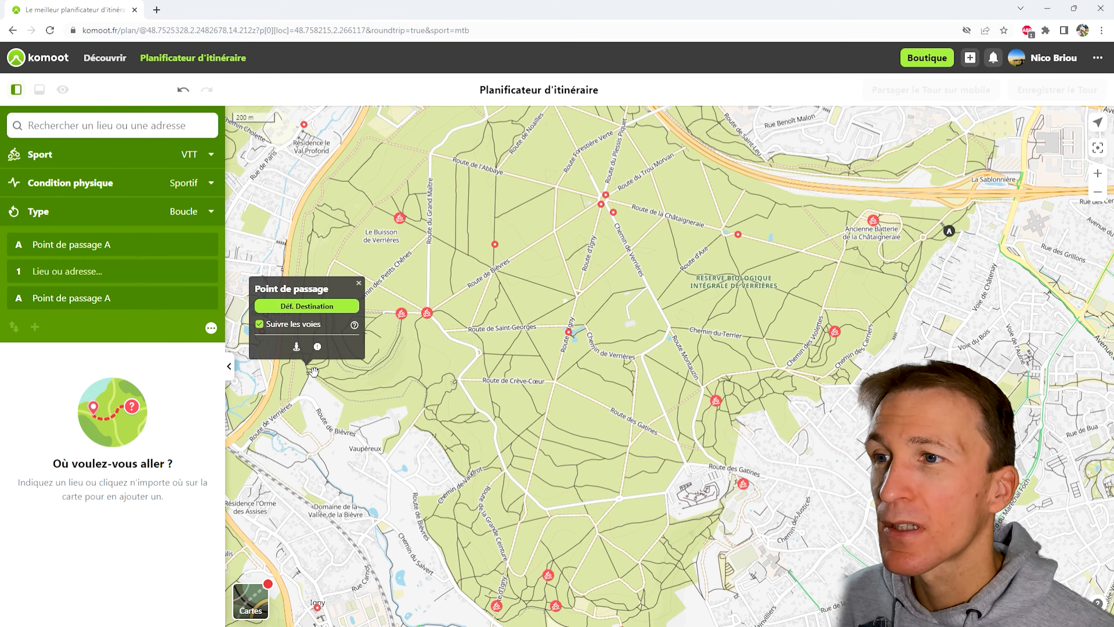
left_click(308, 308)
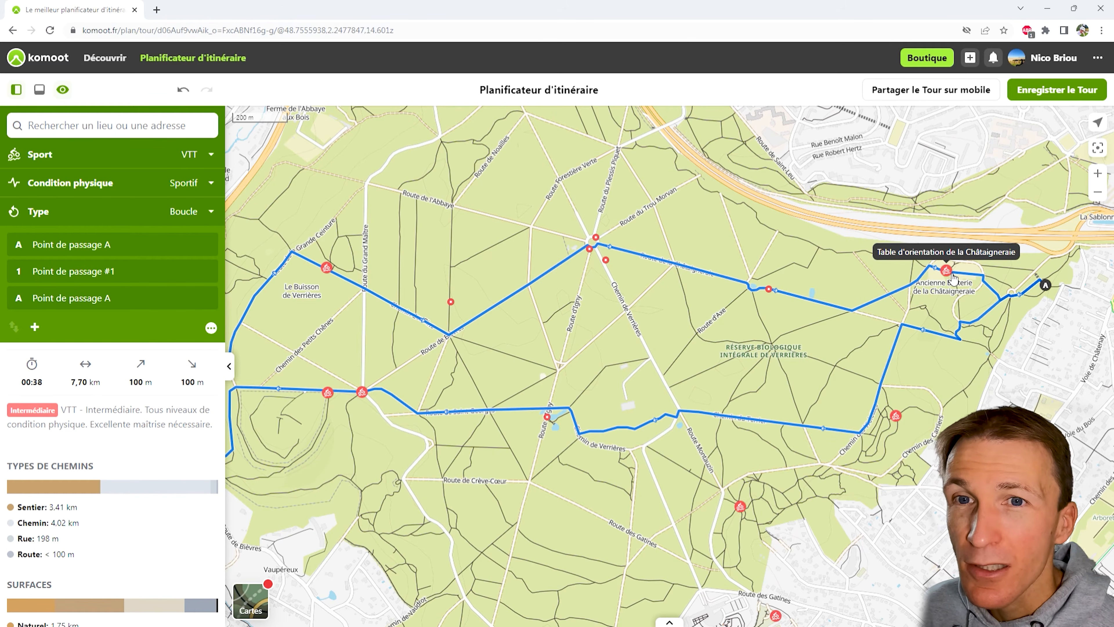
Step: Include the SingleTrack MudMax highlight, along the motorway north-east of Le Bouquet de Verrières, in the route
left_click_drag(728, 335, 741, 436)
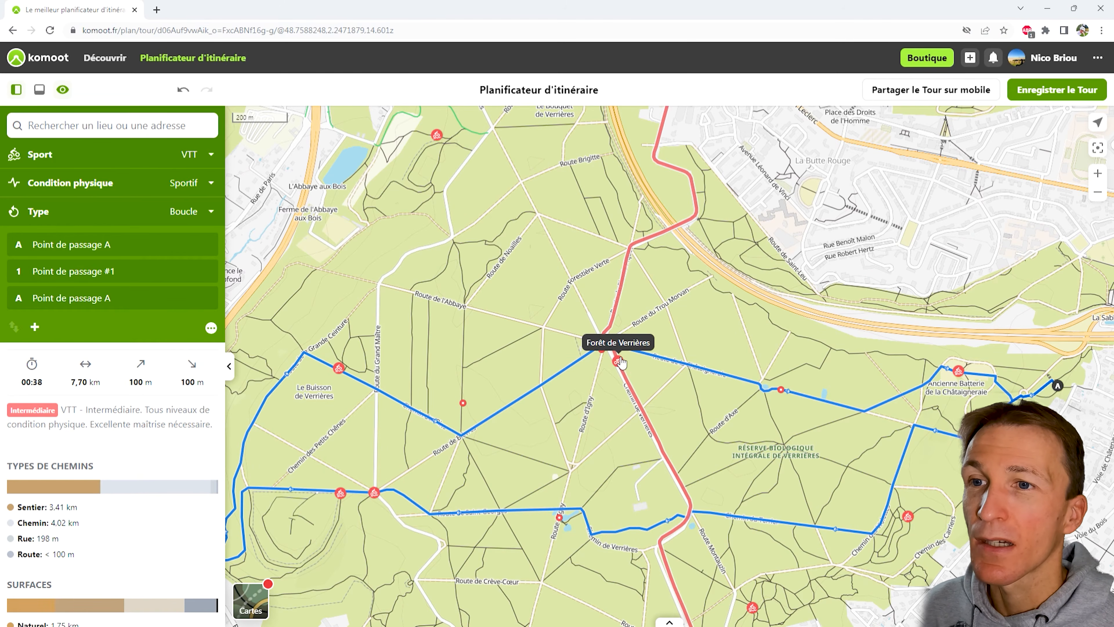
left_click_drag(586, 311, 583, 399)
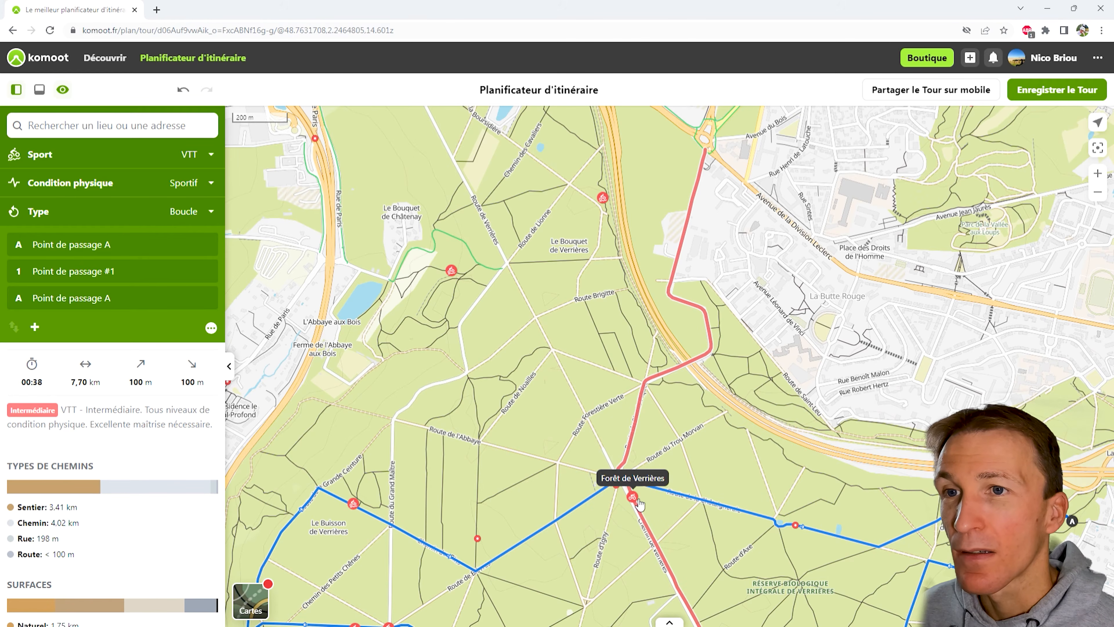
left_click_drag(568, 219, 571, 351)
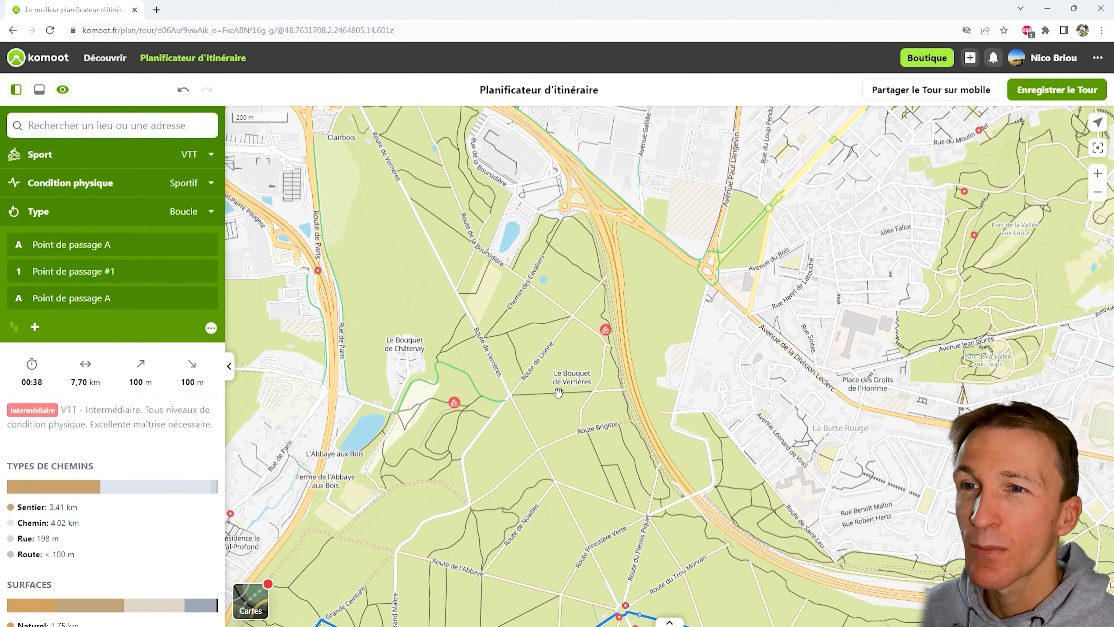
left_click(606, 330)
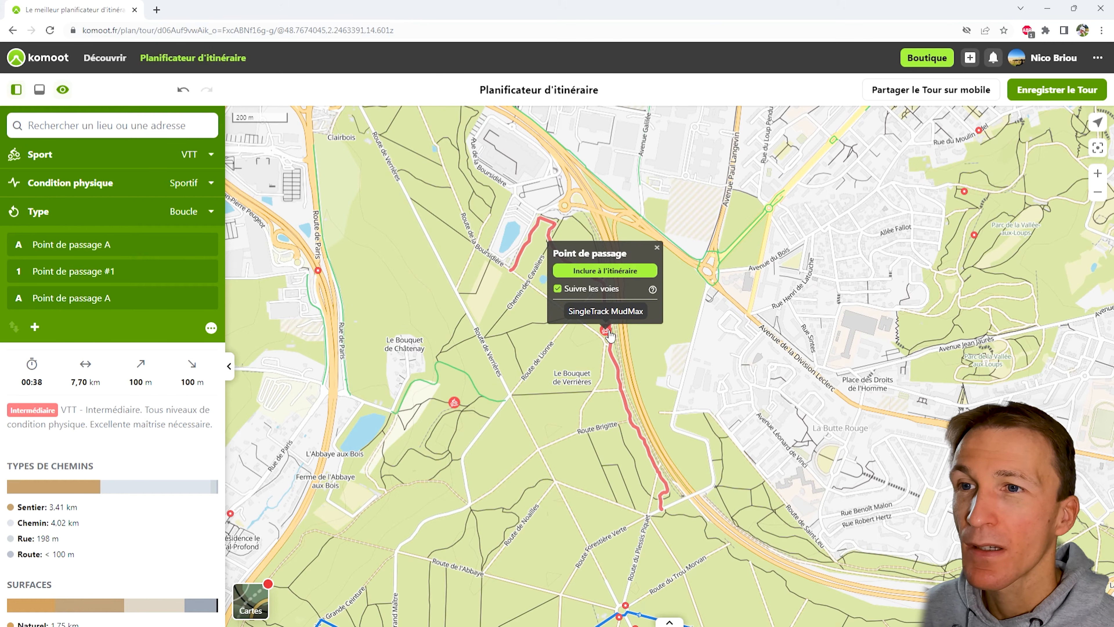
left_click(633, 273)
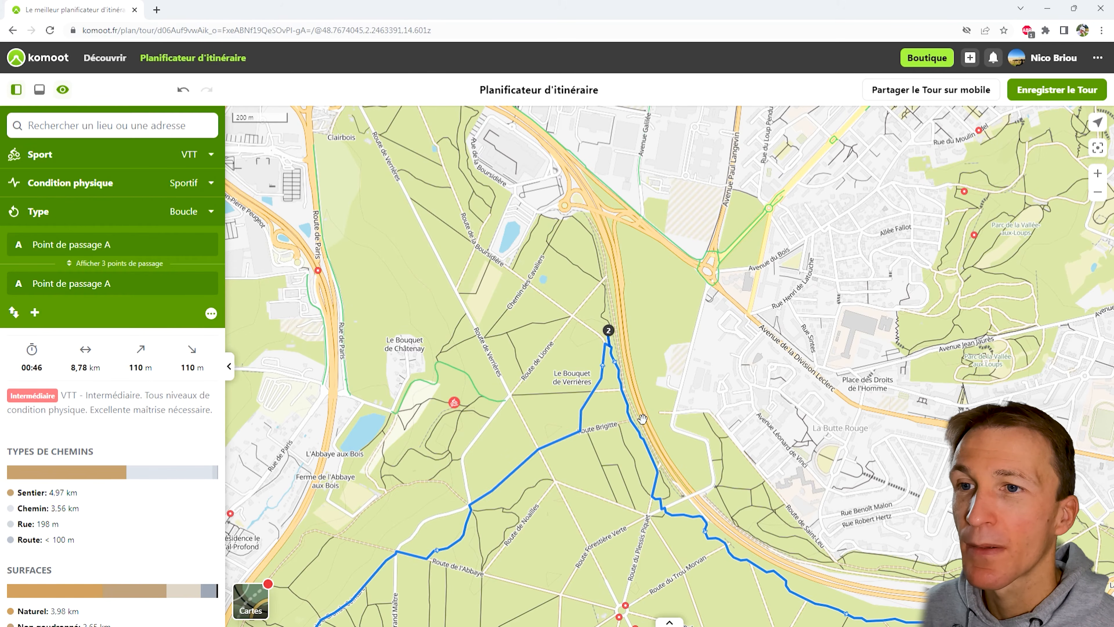
Step: Reroute the section west of SingleTrack MudMax through a new waypoint at the trail's northern end, and dismiss the planning suggestions
left_click_drag(623, 503, 631, 313)
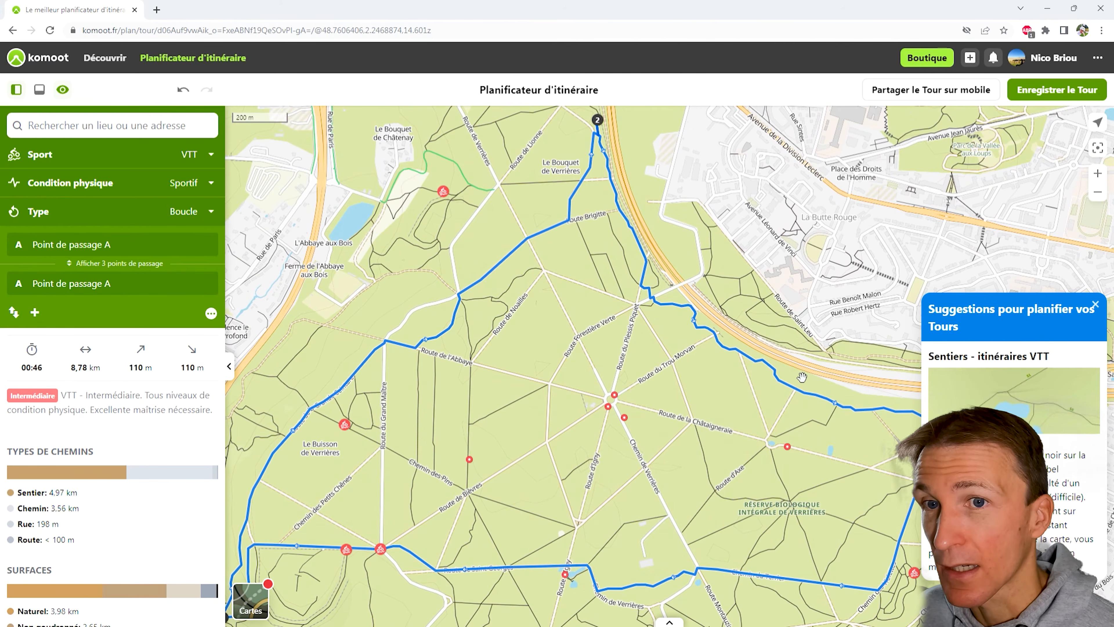
left_click(1096, 304)
left_click_drag(583, 347, 647, 483)
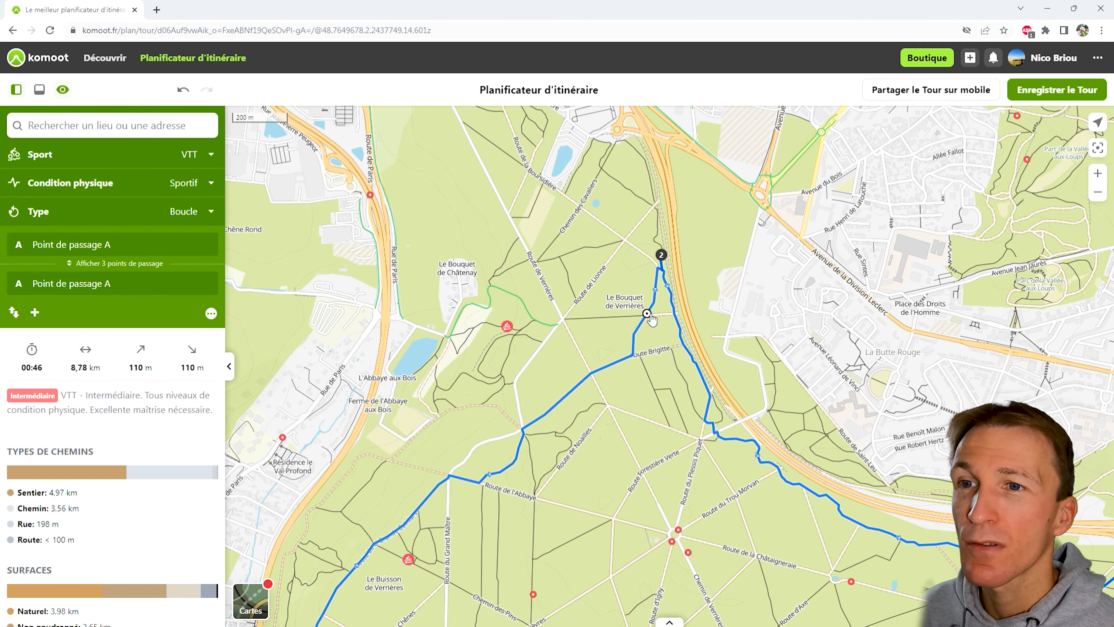
mouse_move(652, 319)
left_mouse_down()
mouse_move(616, 222)
mouse_move(624, 155)
left_mouse_up()
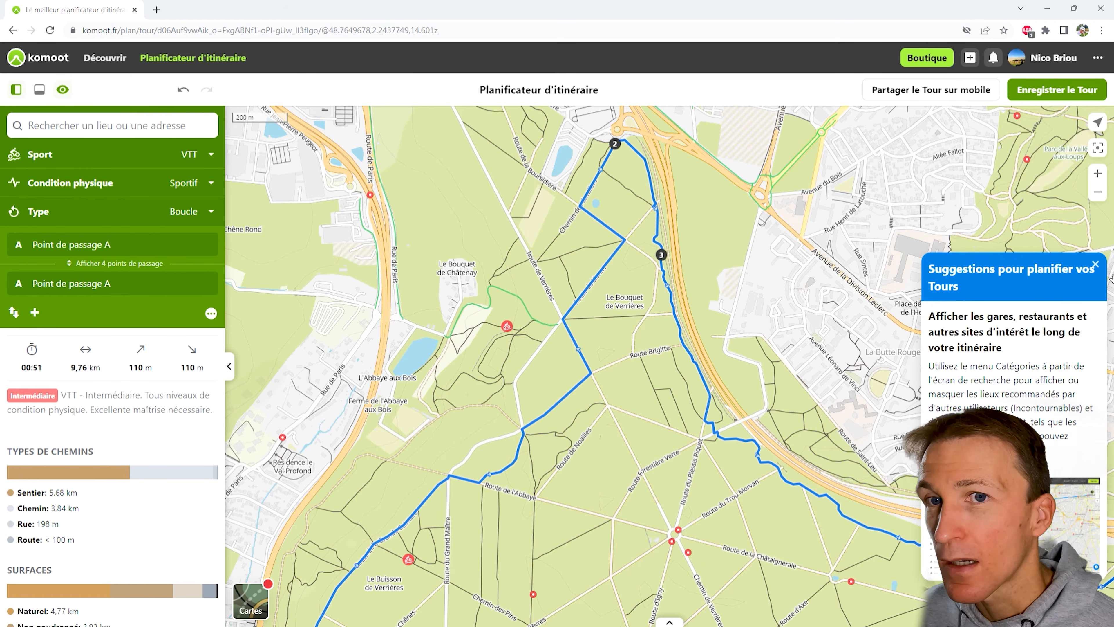
left_click(1095, 264)
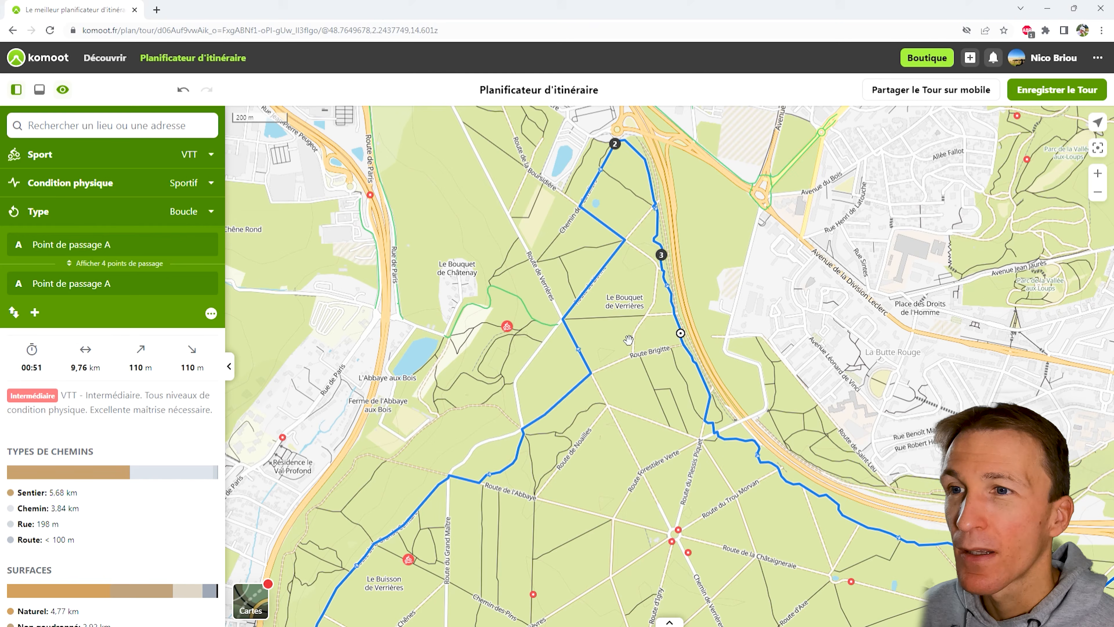
Step: Include the Single VTT highlight near Le Bouquet de Châtenay and add a waypoint at its western end, beside the pond
left_click(510, 329)
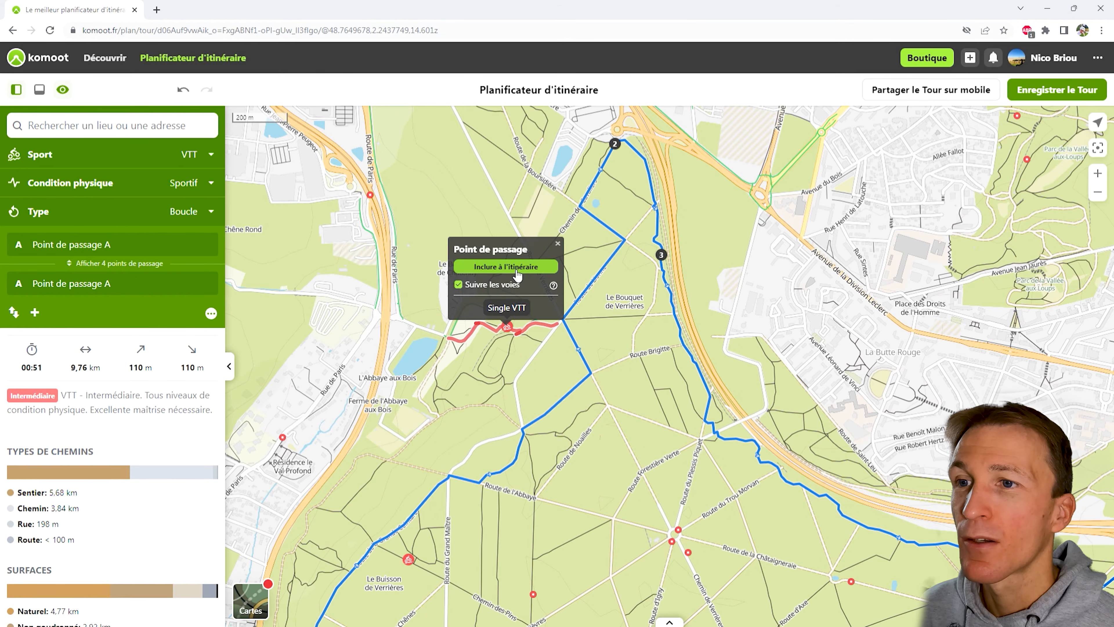
left_click(518, 280)
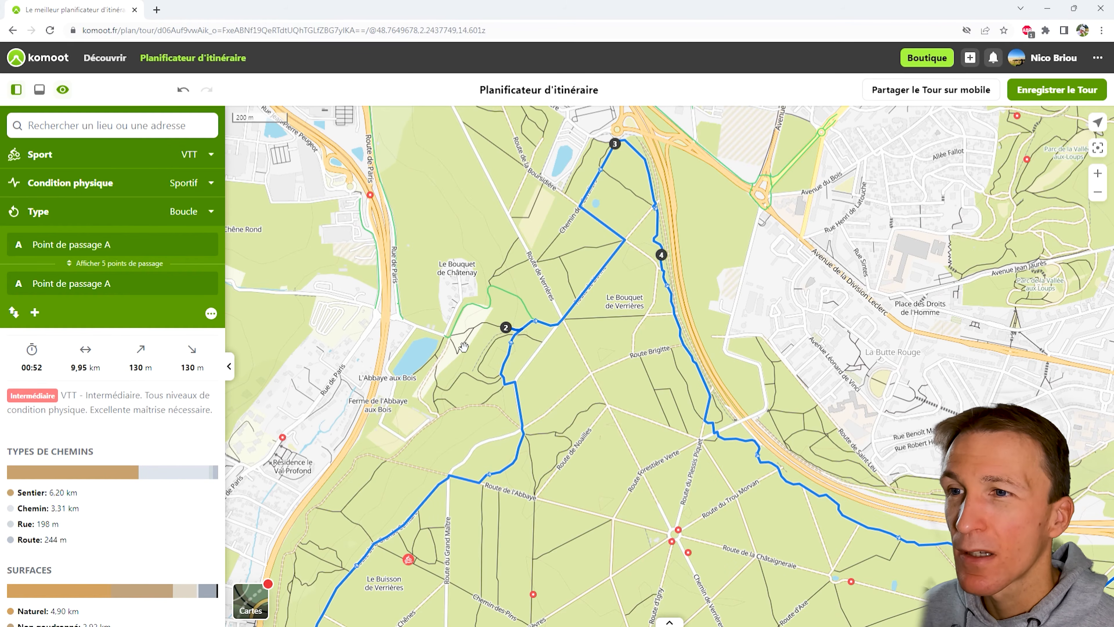
left_click_drag(528, 422, 392, 315)
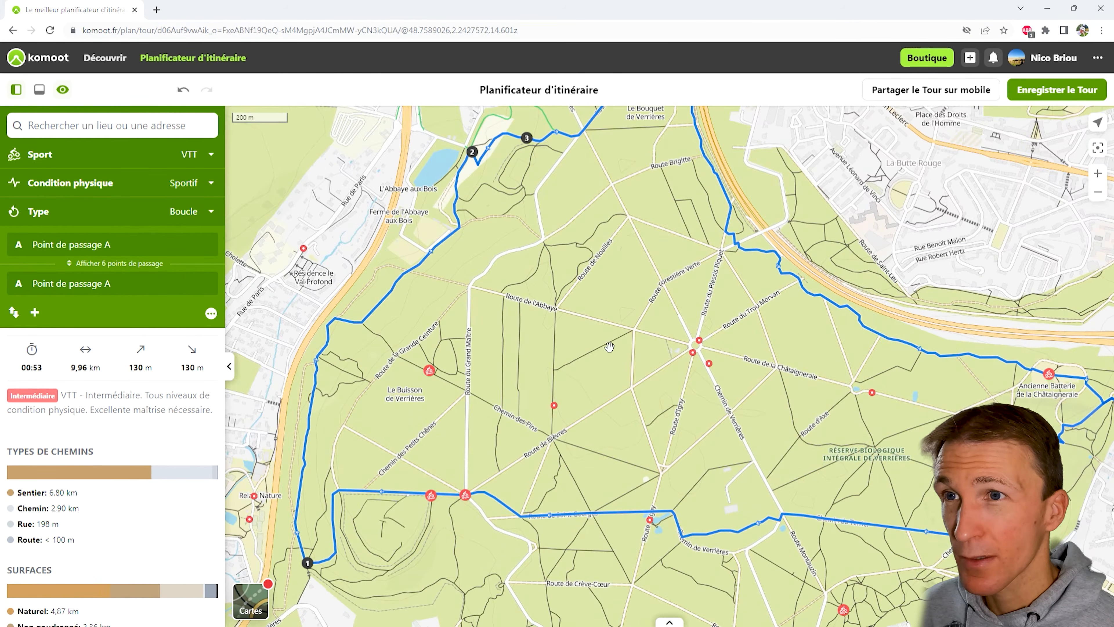
Step: Include the Toboggan de Verrières highlight, at the southern end of the forest, in the route
scroll(642, 359, "down", 1)
scroll(722, 412, "down", 1)
left_click_drag(721, 412, 673, 496)
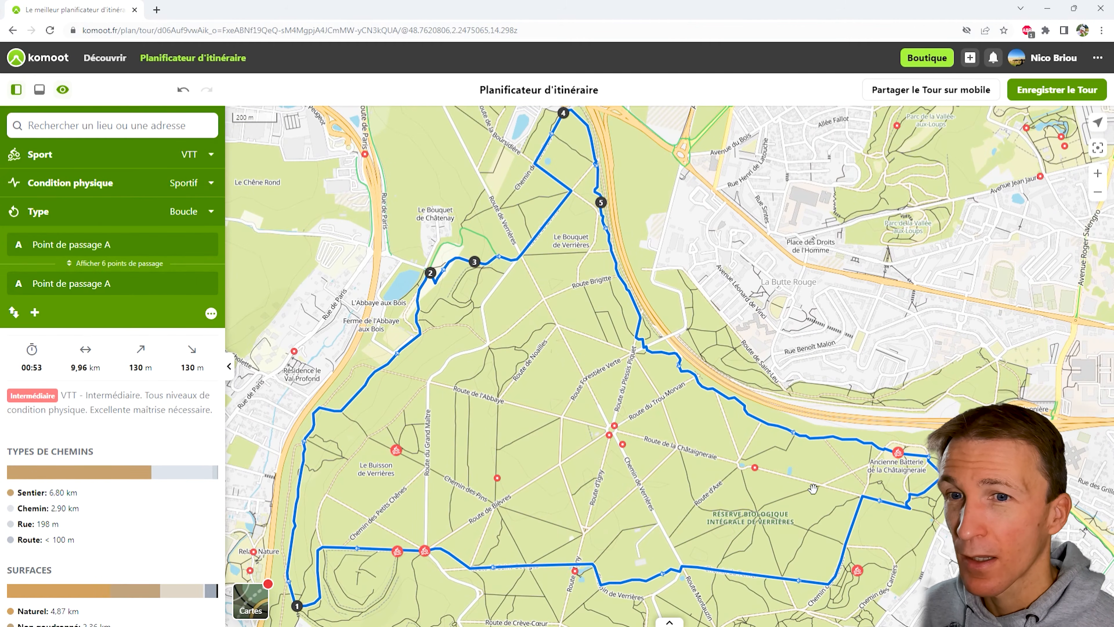
scroll(724, 491, "down", 1)
left_click_drag(604, 499, 613, 419)
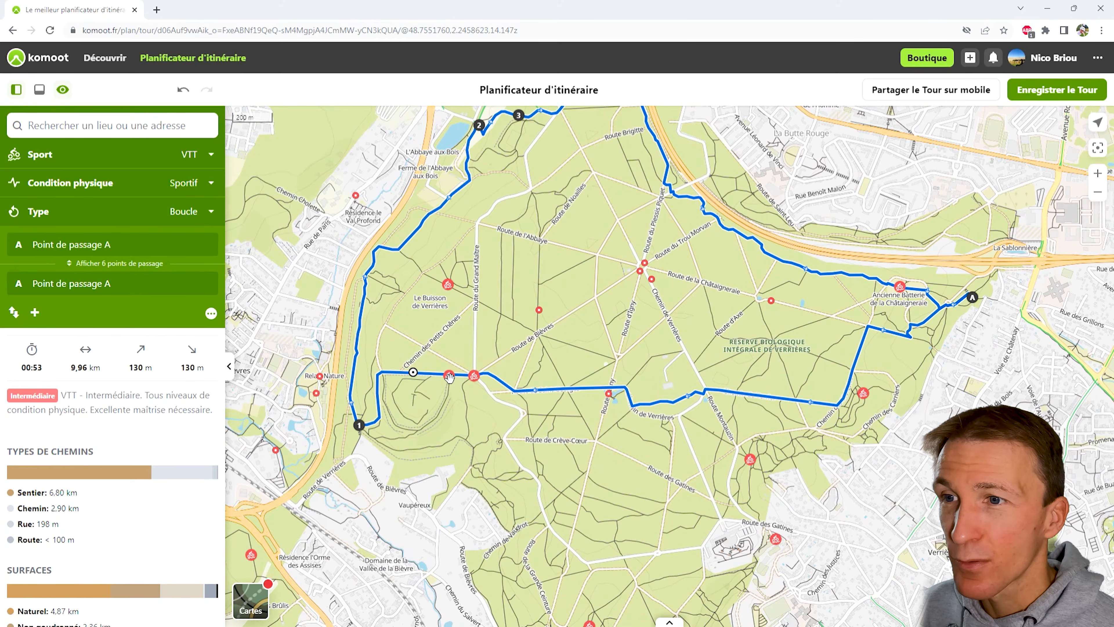
left_click_drag(595, 486, 588, 409)
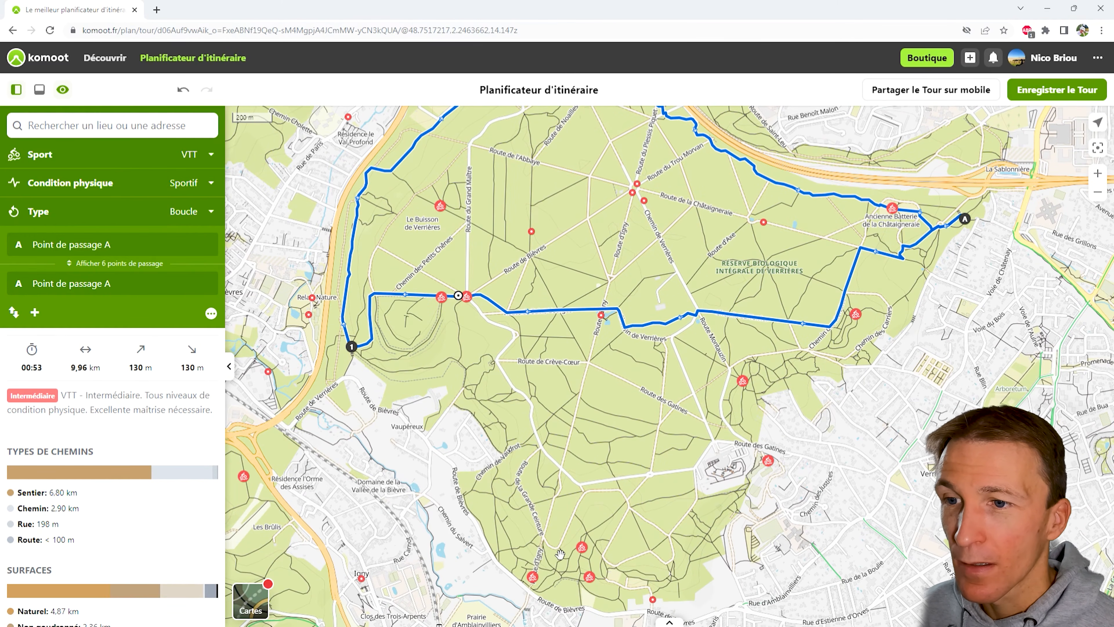
left_click(539, 583)
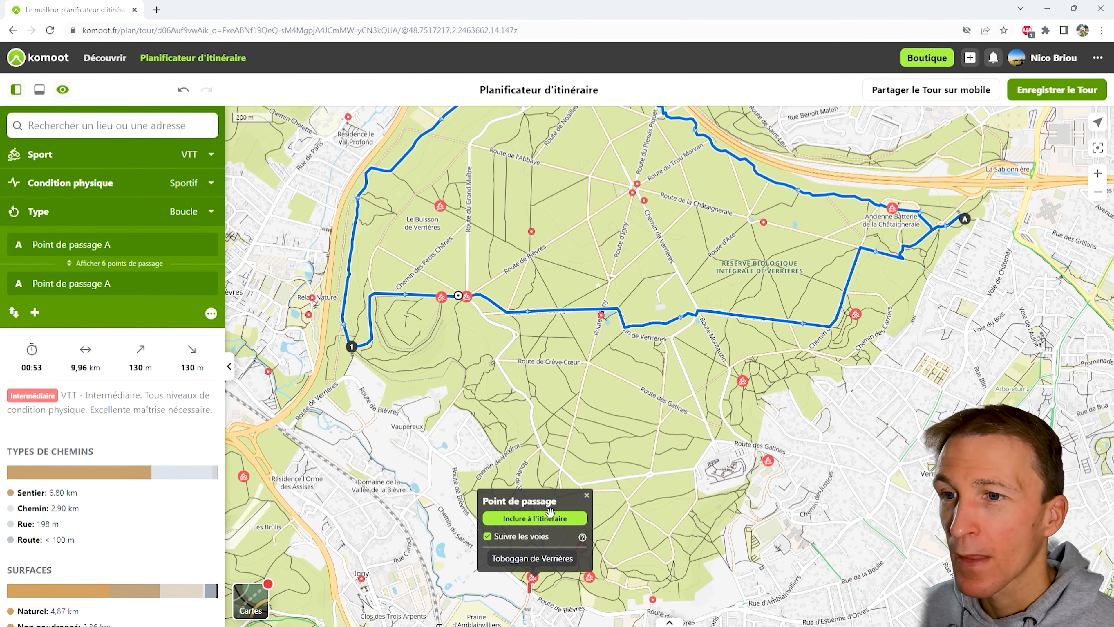
left_click(536, 521)
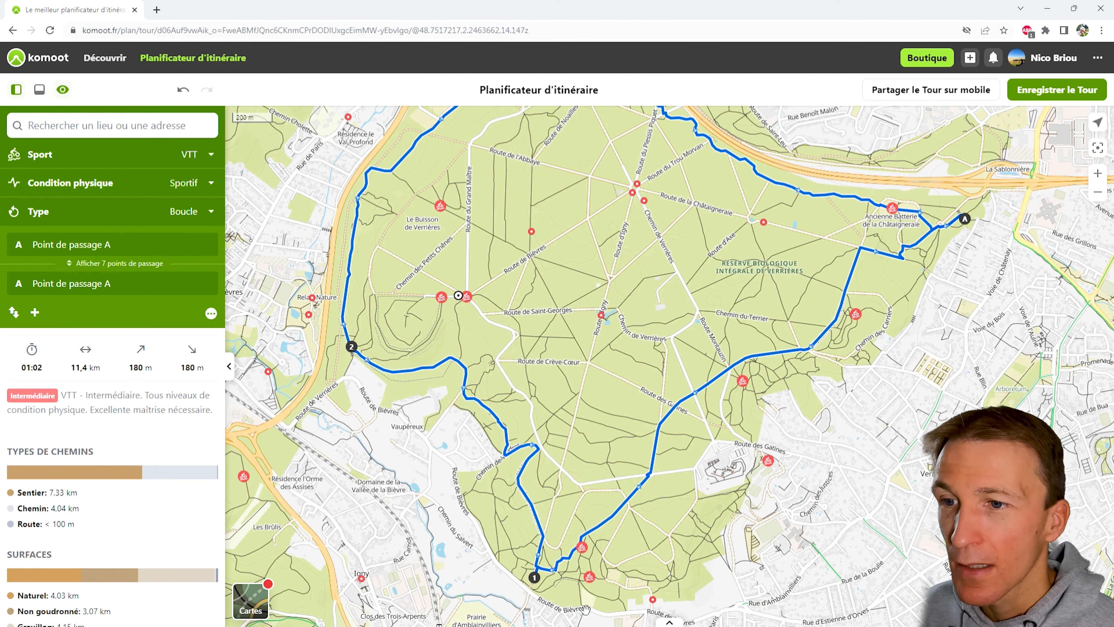
Step: Move the Toboggan de Verrières waypoint to the trail's lower end, at the forest edge along Route de Bièvres
scroll(553, 570, "up", 3)
left_click_drag(568, 607, 569, 523)
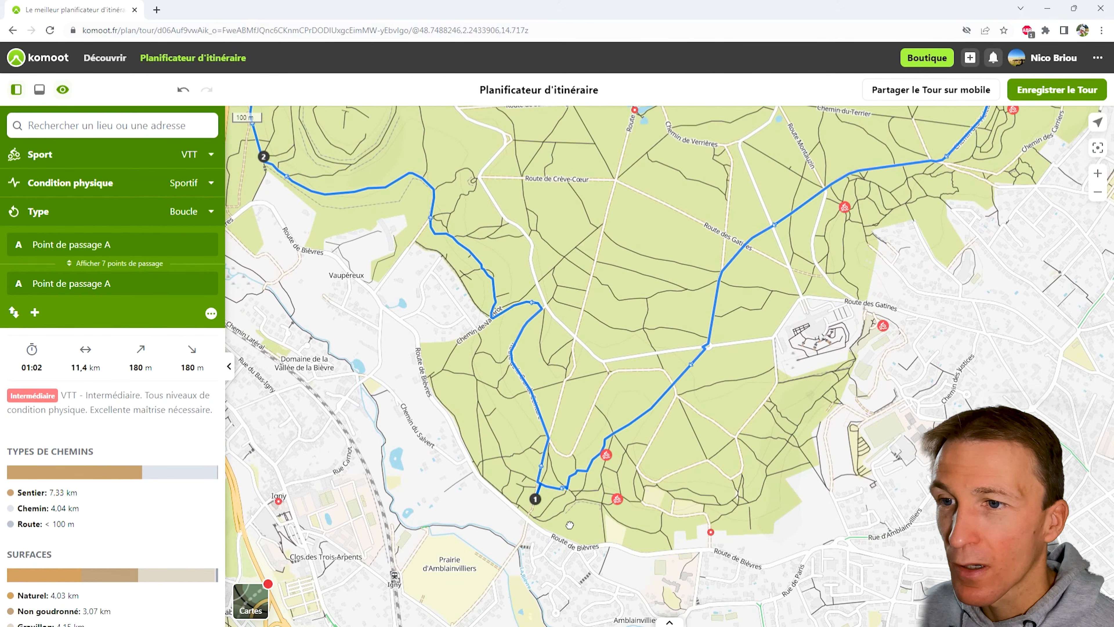
scroll(565, 520, "up", 3)
scroll(541, 489, "up", 3)
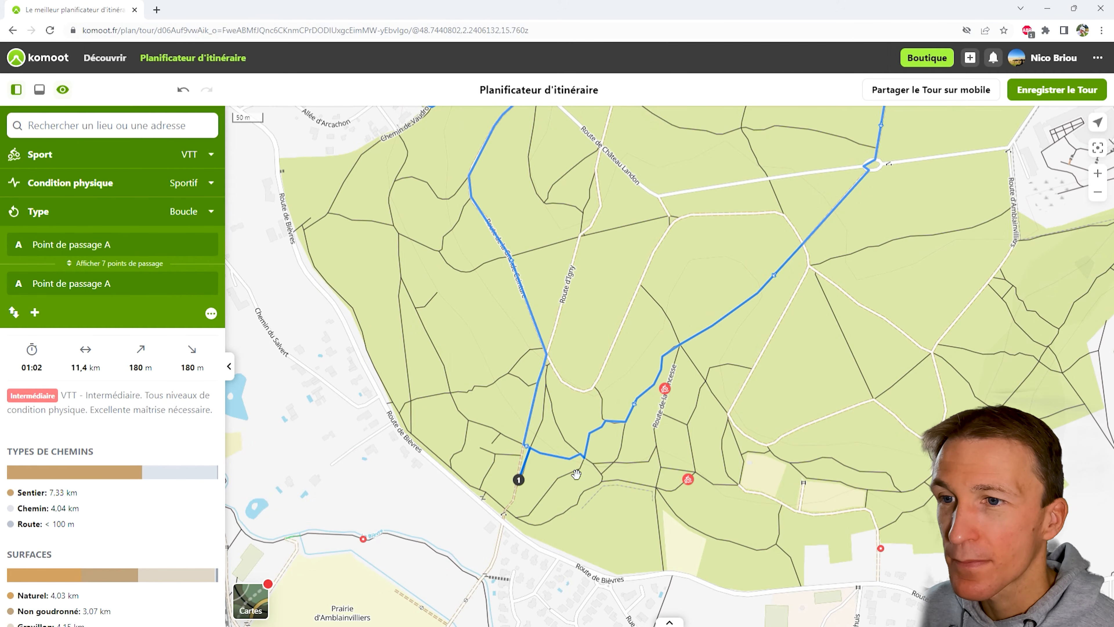
left_click_drag(520, 480, 507, 521)
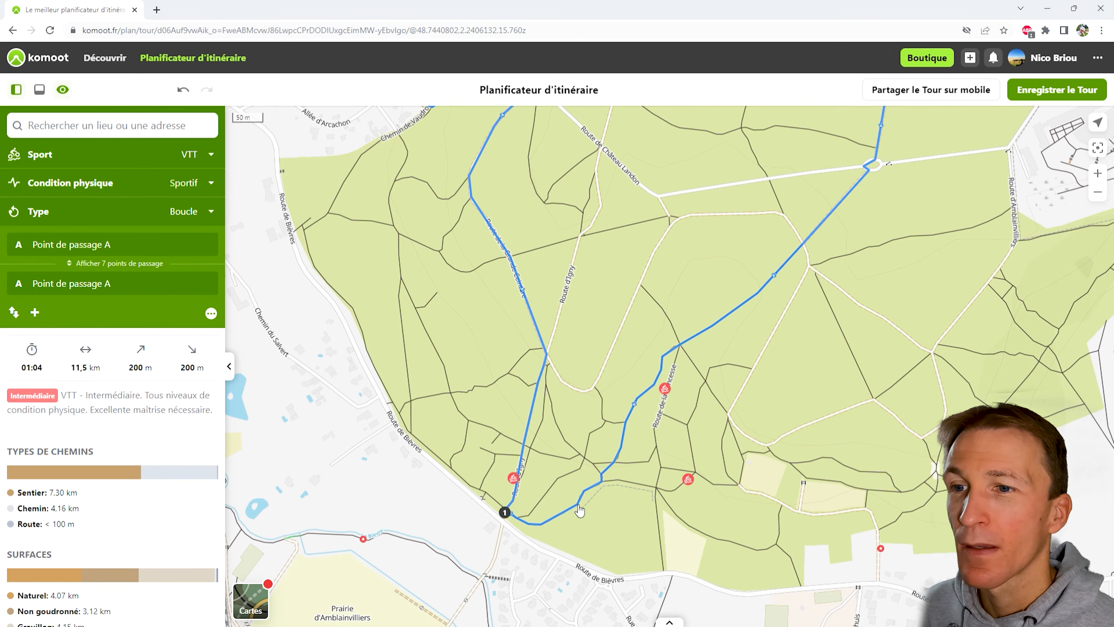
Step: Include the Down by the river highlight, northeast of the Toboggan de Verrières waypoint, in the route
left_click_drag(729, 495, 464, 505)
mouse_move(420, 495)
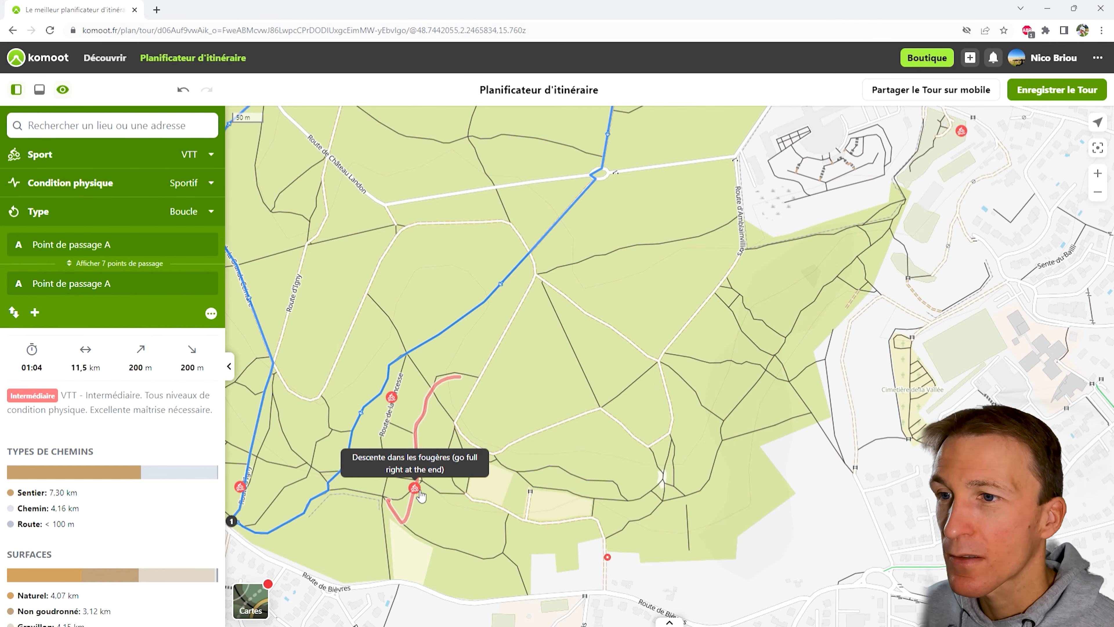
mouse_move(400, 404)
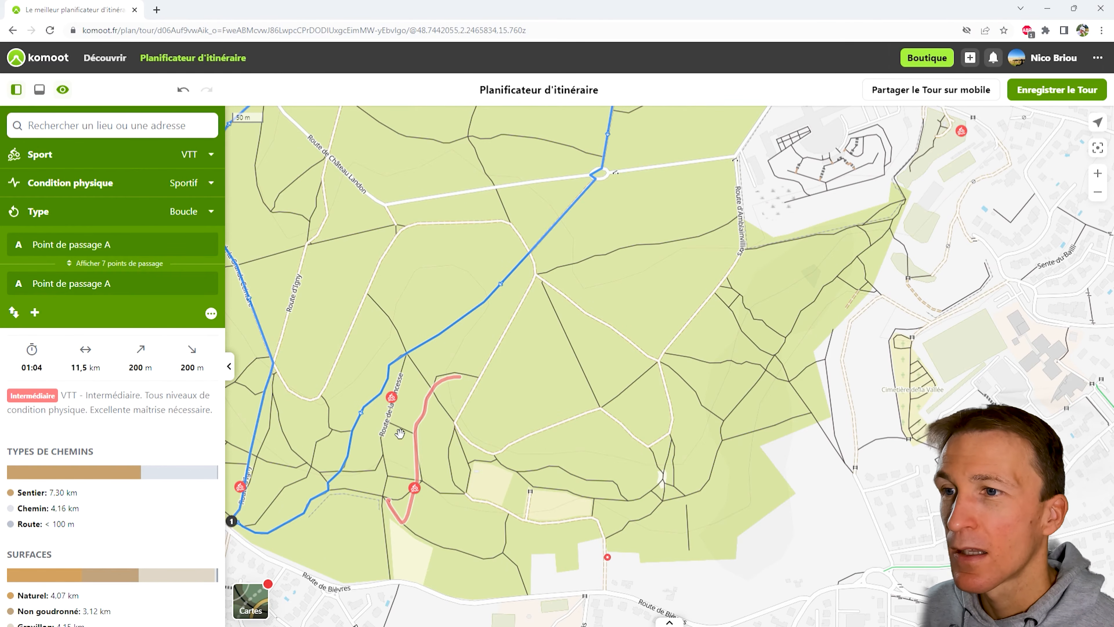
left_click(397, 400)
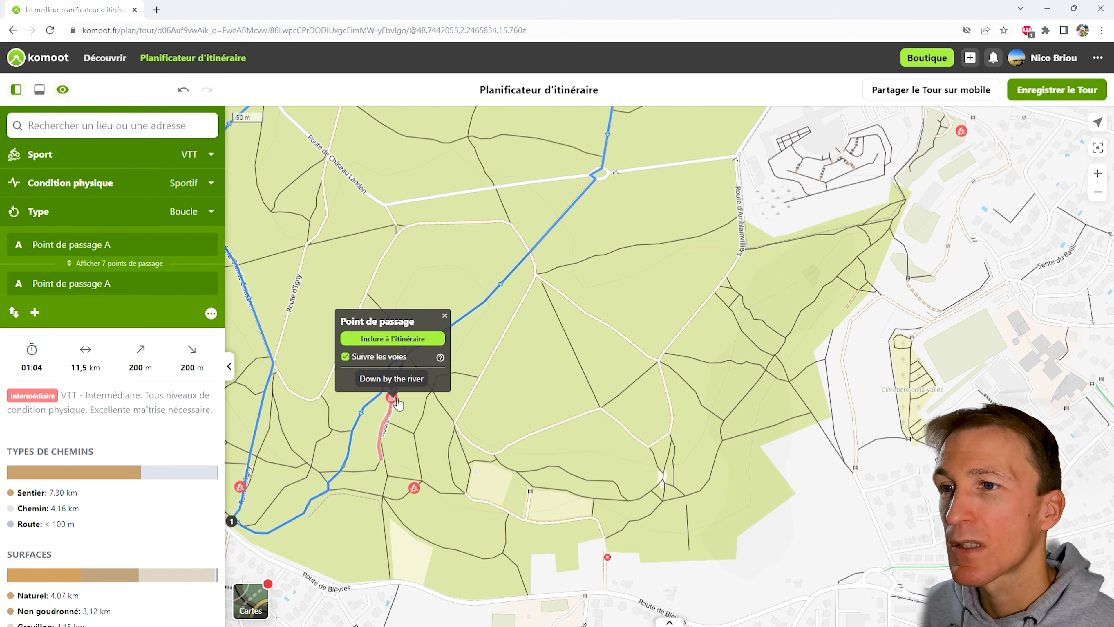
left_click(401, 346)
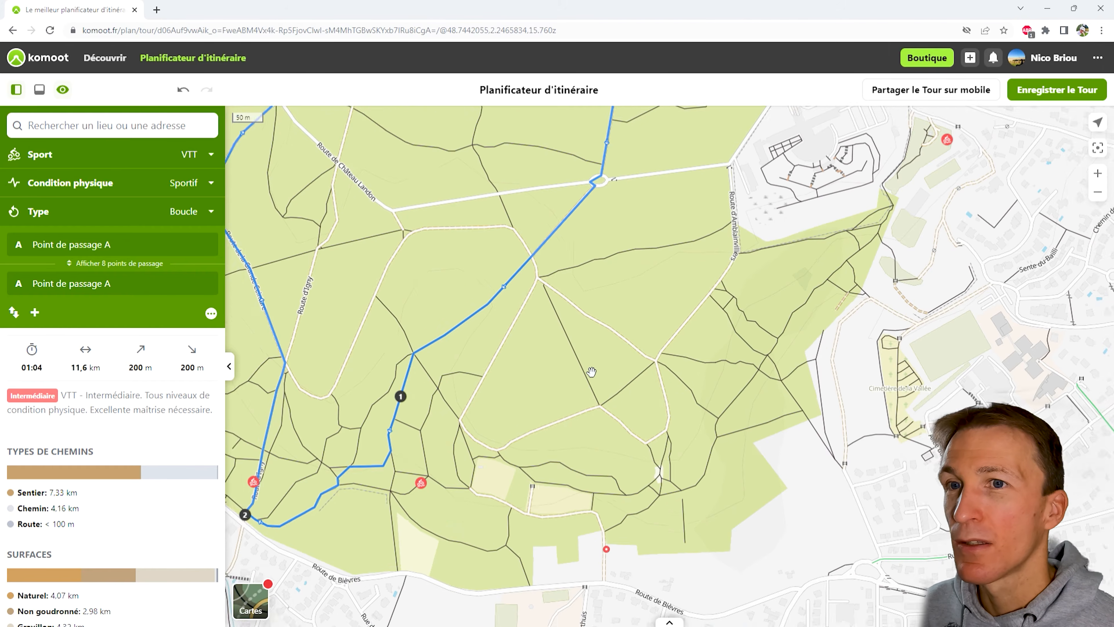
Step: Review the complete loop on the map and examine its duration, distance, elevation, way types and surfaces
scroll(587, 370, "down", 3)
left_click_drag(662, 291, 598, 356)
left_click_drag(697, 337, 673, 397)
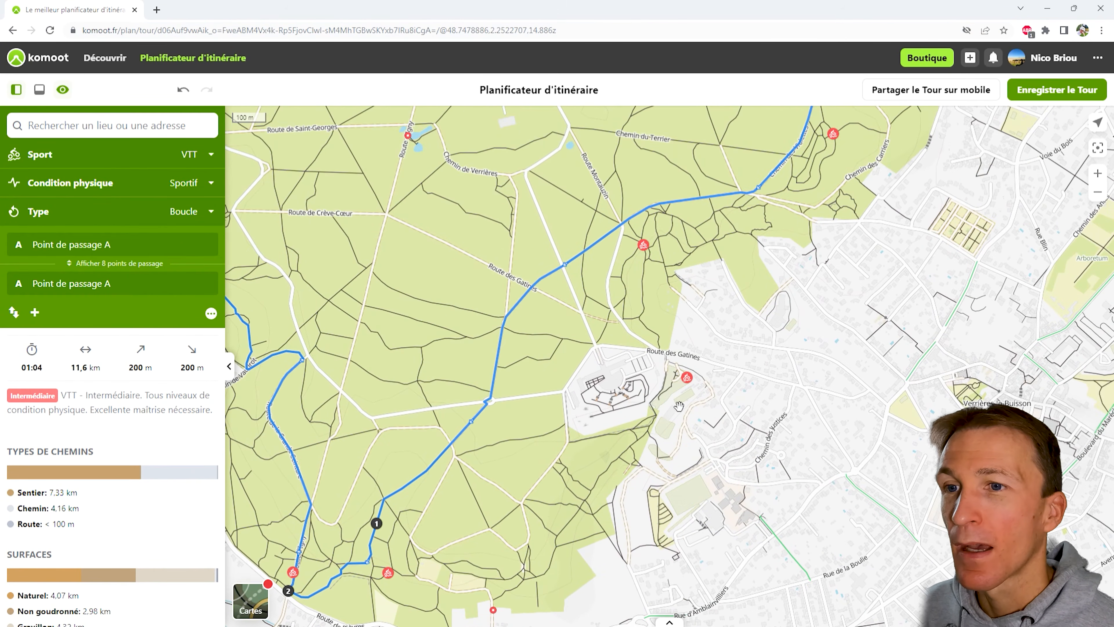
left_click_drag(578, 376, 564, 496)
scroll(564, 496, "down", 2)
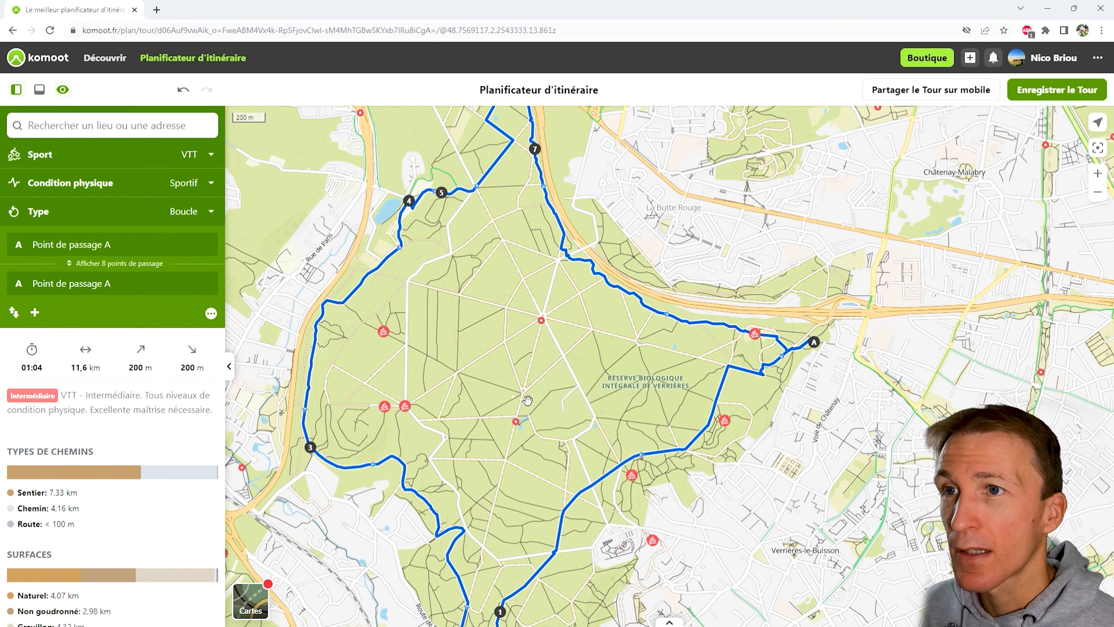
scroll(527, 400, "down", 2)
left_click_drag(506, 439, 545, 418)
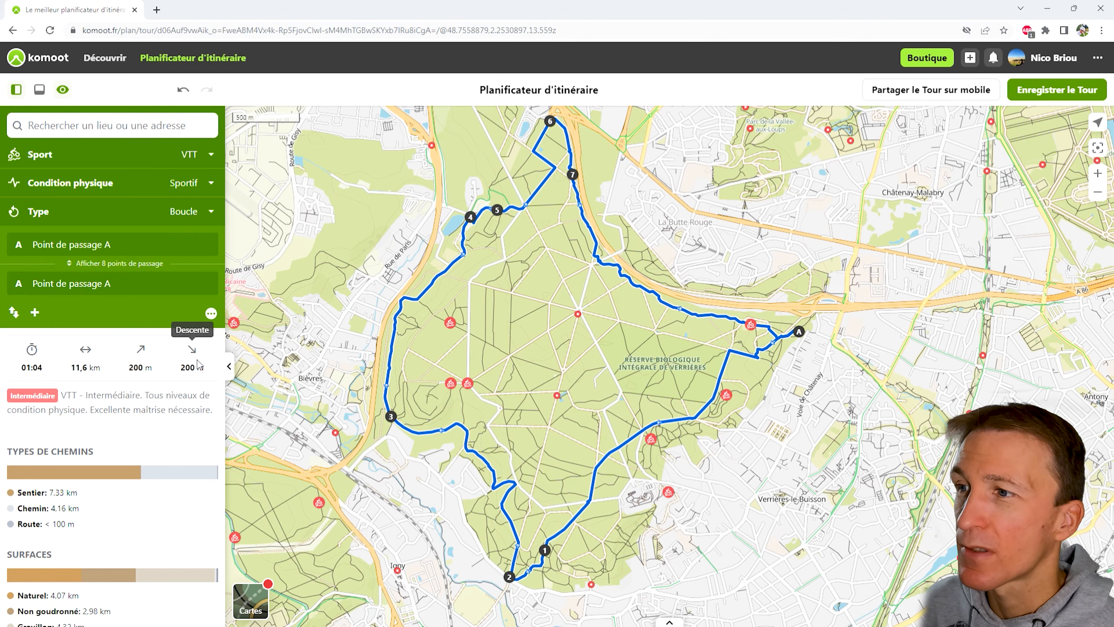
scroll(168, 455, "down", 4)
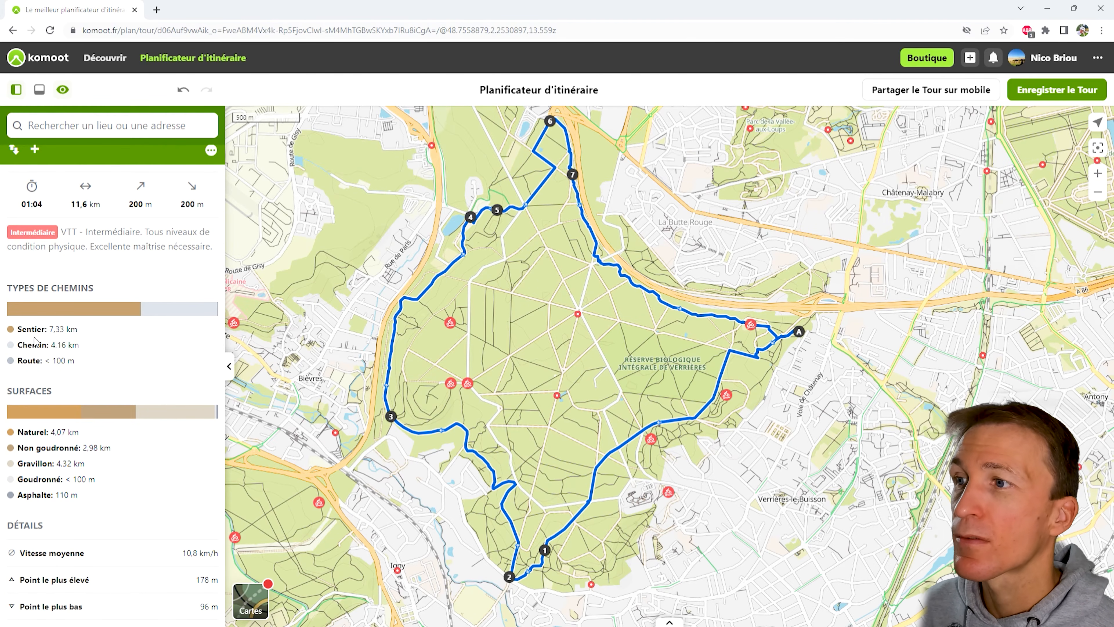
mouse_move(75, 331)
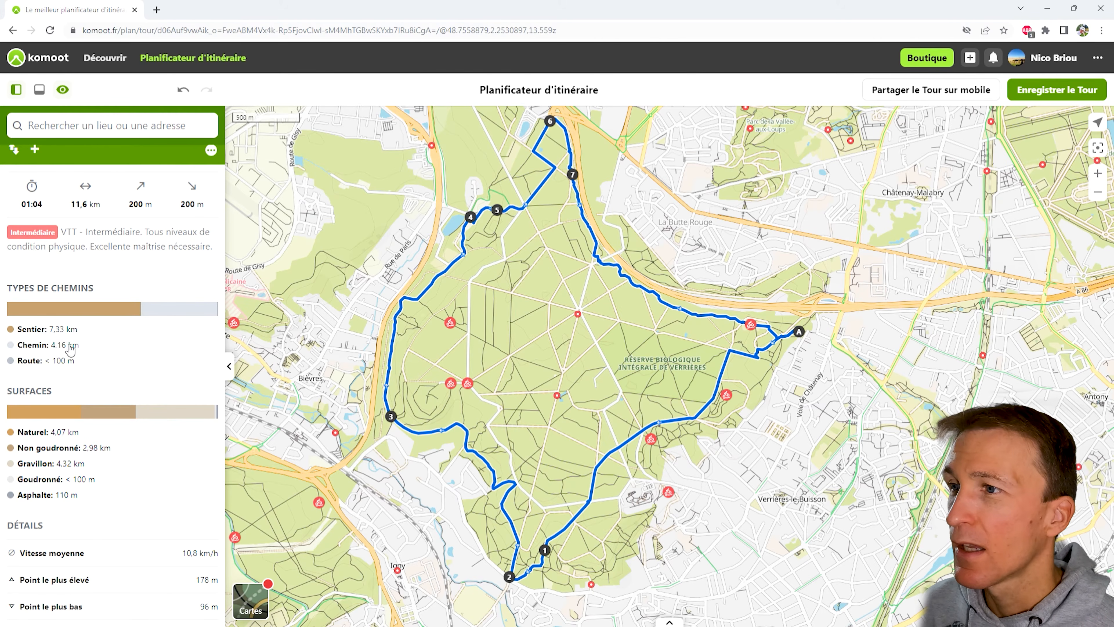
mouse_move(57, 368)
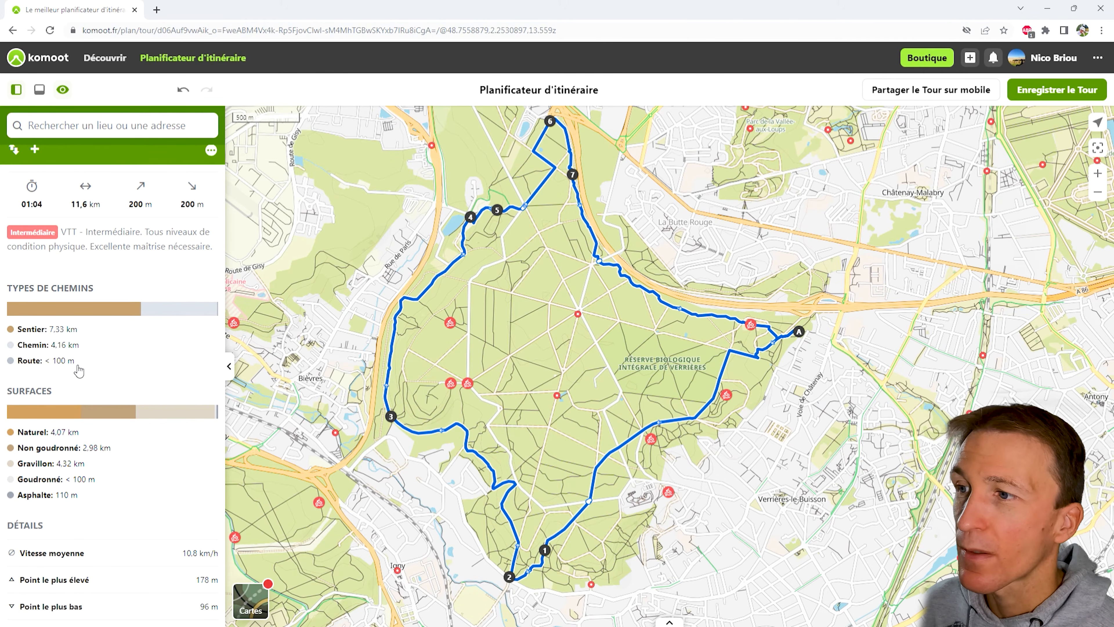
Step: Try moving starting point A east of the forest into the residential streets to compare the route statistics, and undo the move
mouse_move(739, 459)
left_mouse_down()
mouse_move(672, 427)
mouse_move(685, 361)
left_mouse_up()
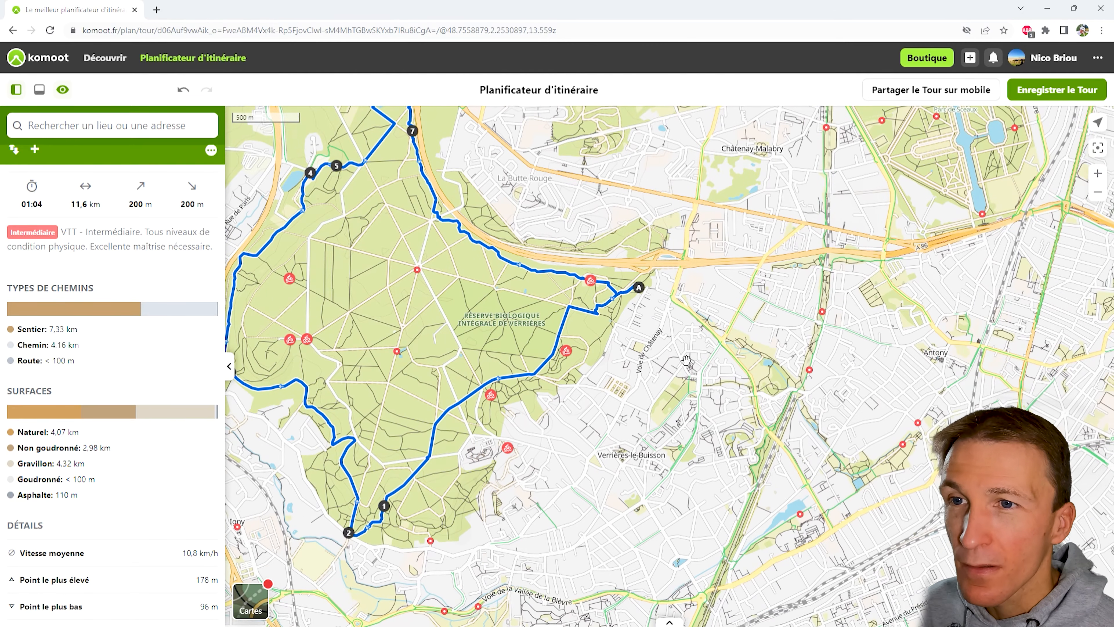
mouse_move(643, 290)
left_mouse_down()
mouse_move(712, 322)
mouse_move(743, 316)
left_mouse_up()
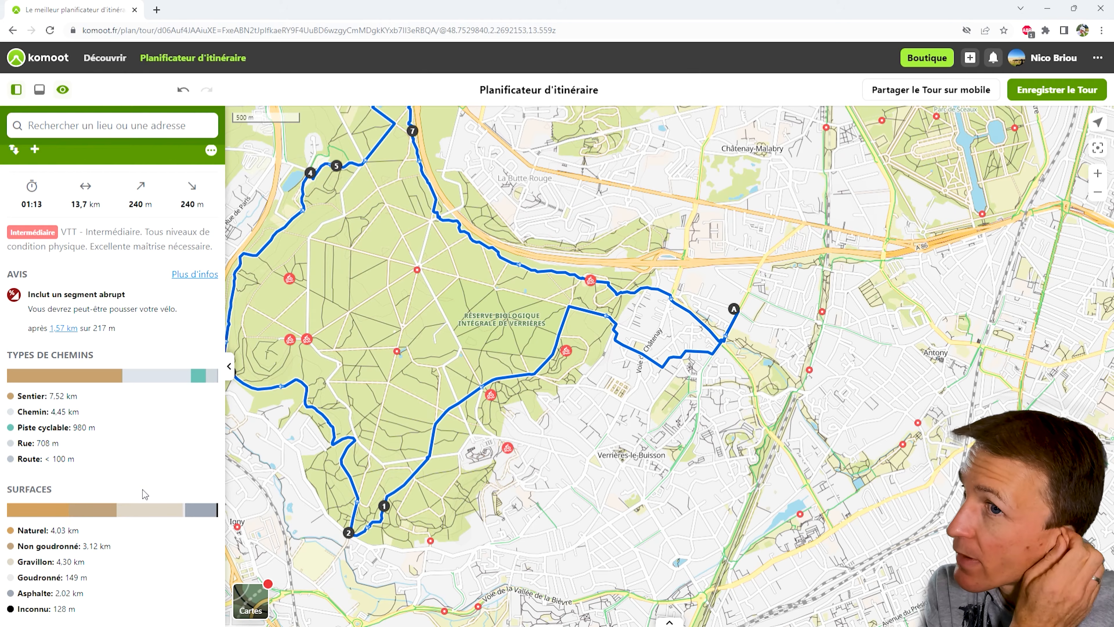
mouse_move(464, 360)
left_mouse_down()
mouse_move(519, 405)
mouse_move(516, 419)
left_mouse_up()
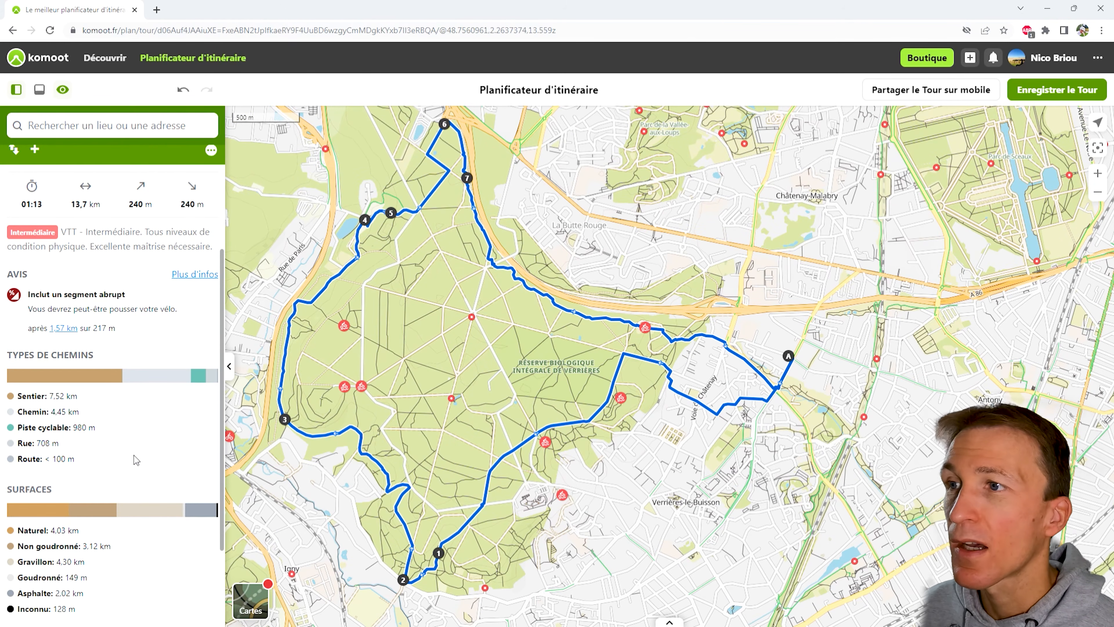
scroll(131, 456, "down", 2)
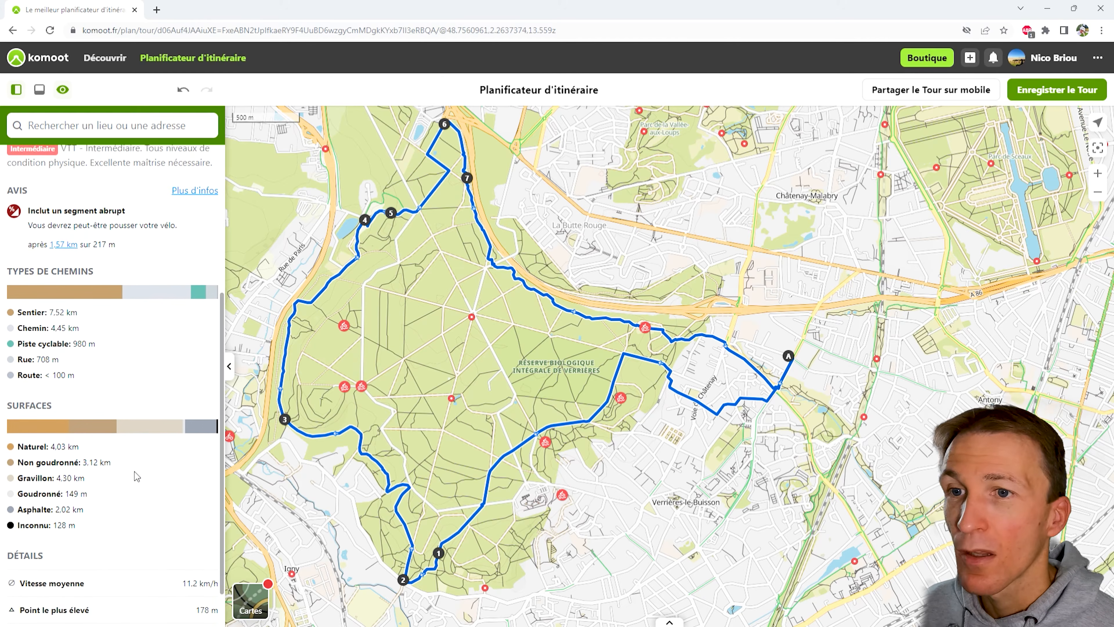
scroll(134, 472, "down", 1)
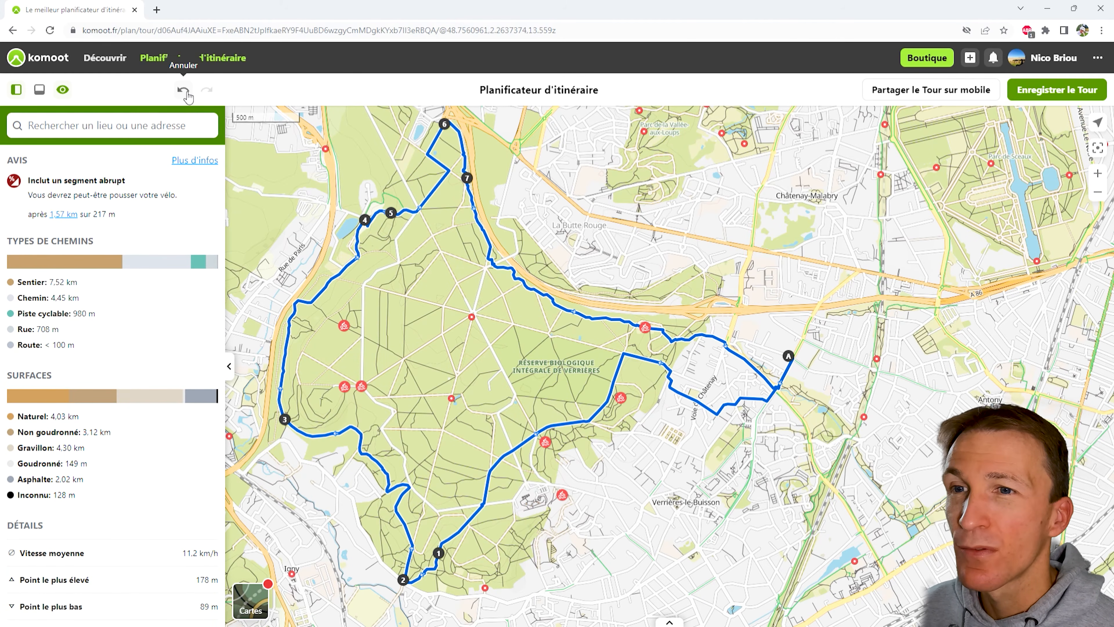
left_click(184, 91)
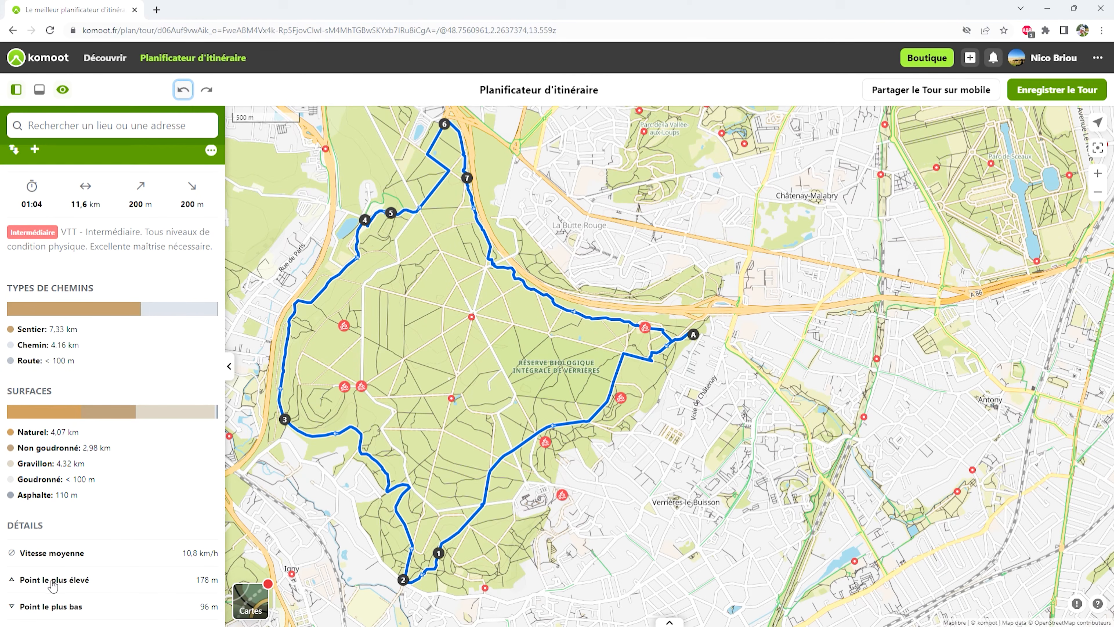
Step: Save the planned tour and name it "Test Youtube"
scroll(156, 298, "up", 3)
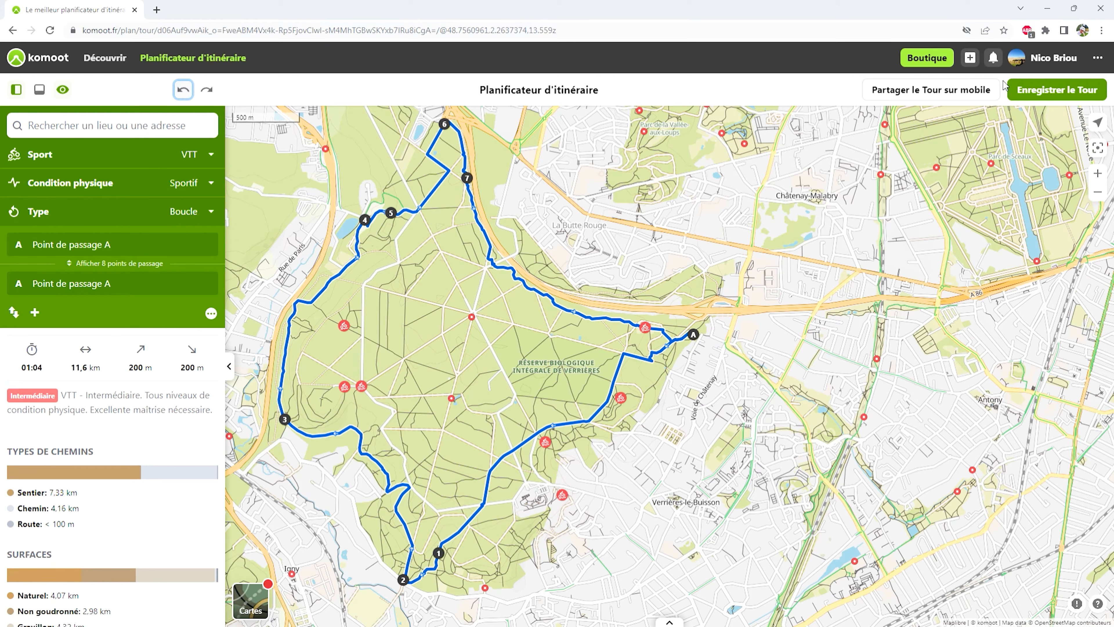
left_click(1037, 99)
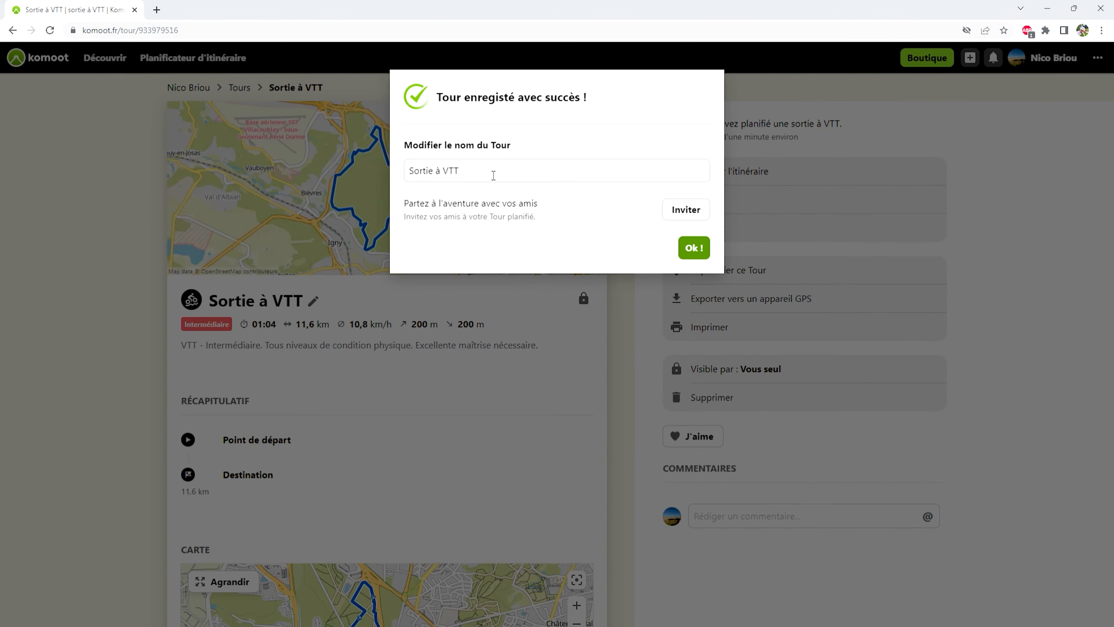
left_click_drag(494, 175, 344, 173)
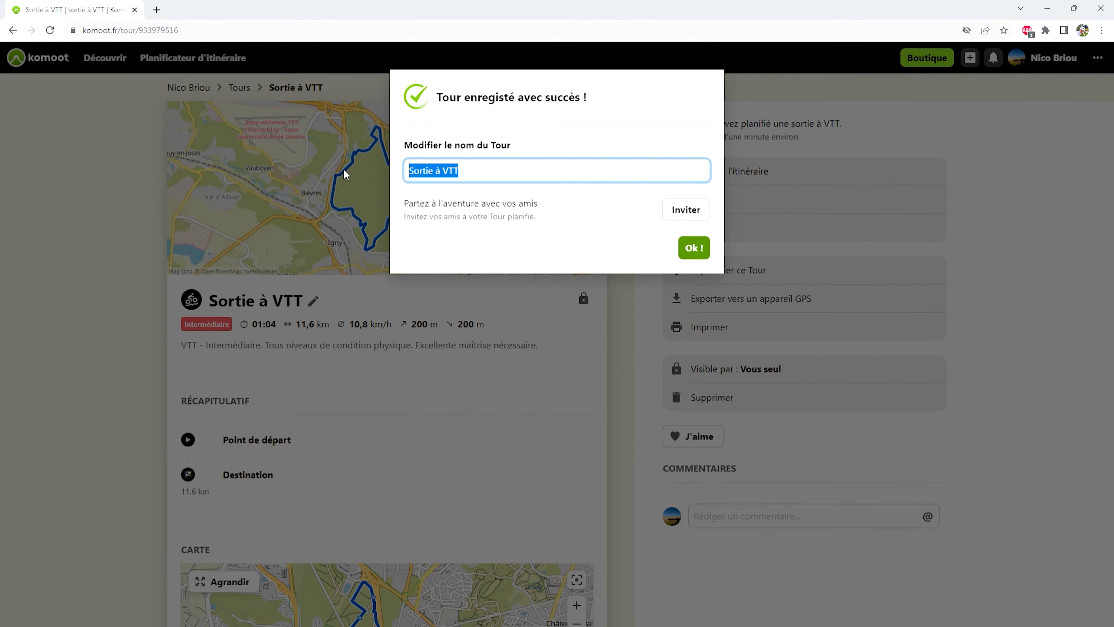
type("Test")
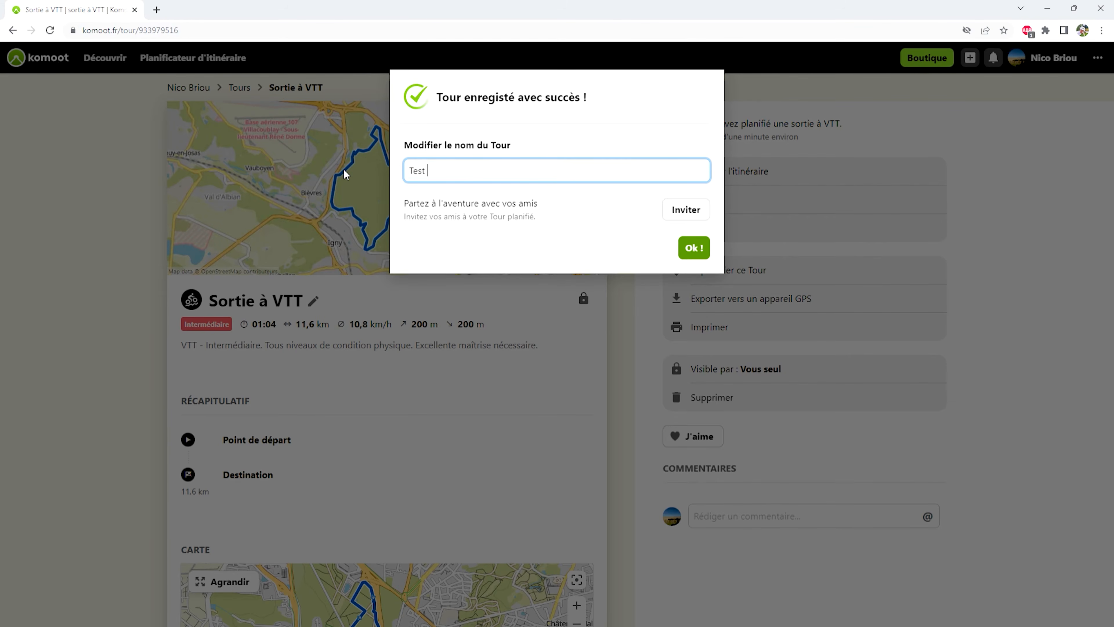
type(" Youtube")
left_click(694, 248)
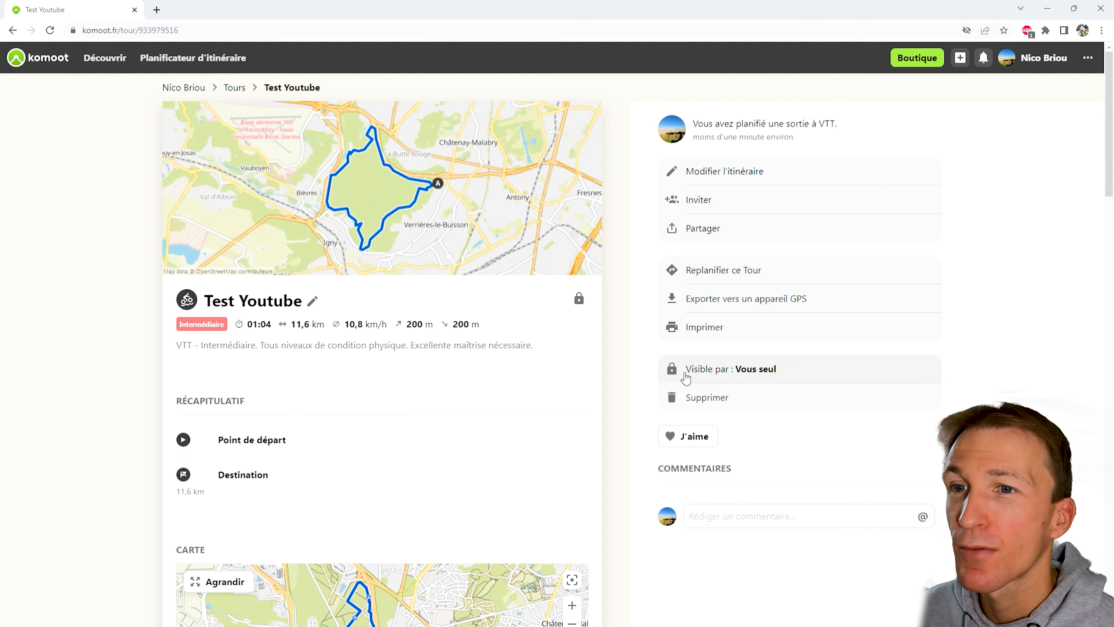
Step: View the tour's visibility options, keep it private, and export the tour as a GPX file for a GPS device
left_click(796, 376)
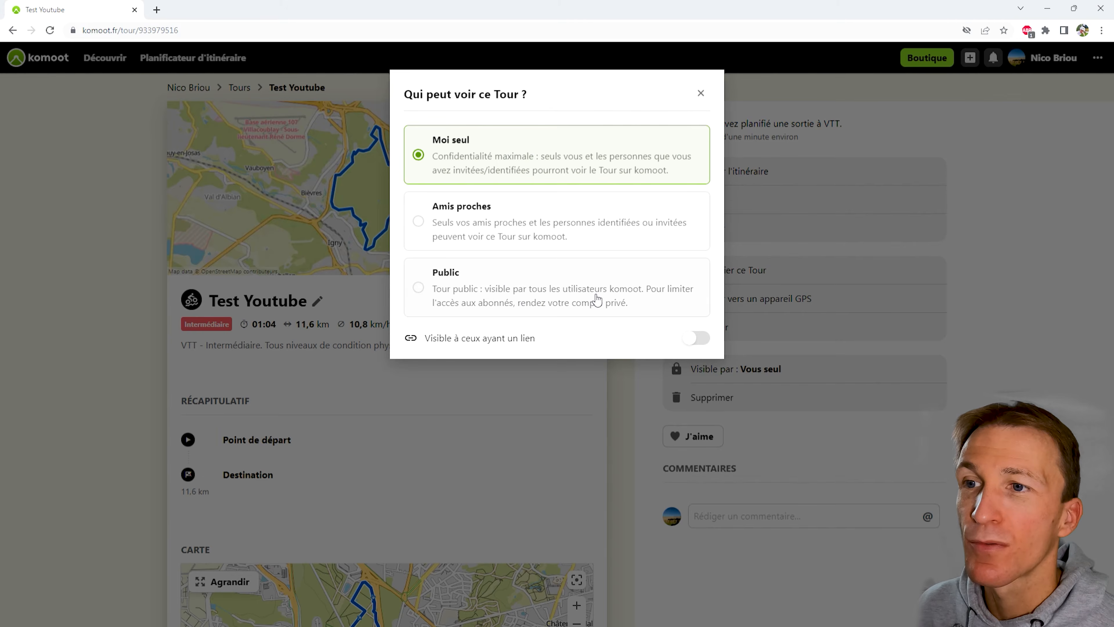
left_click(702, 94)
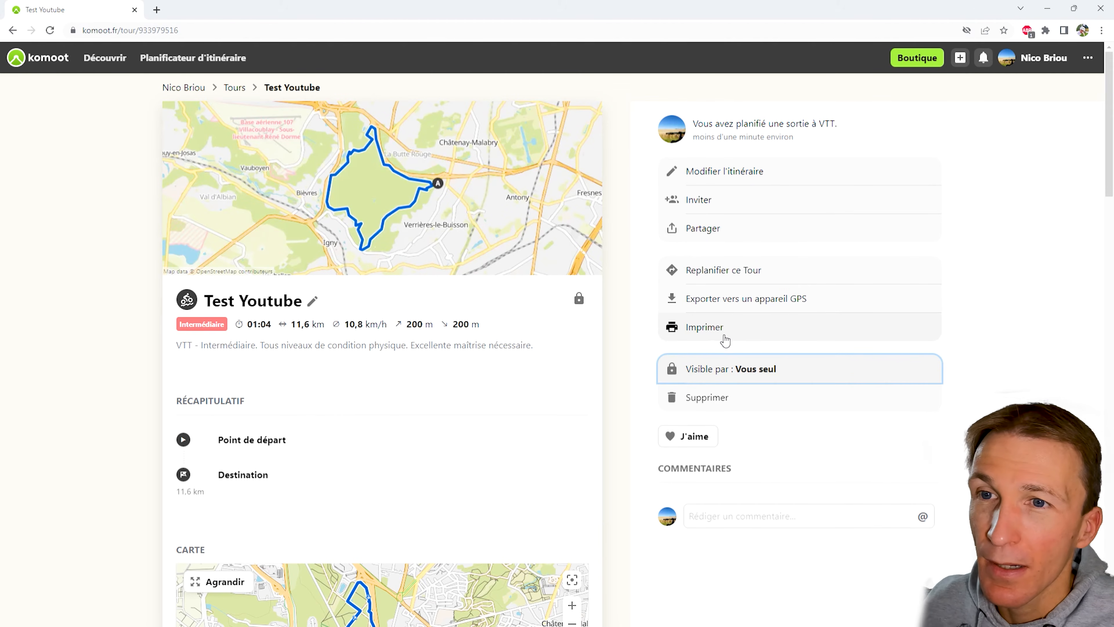
left_click(779, 303)
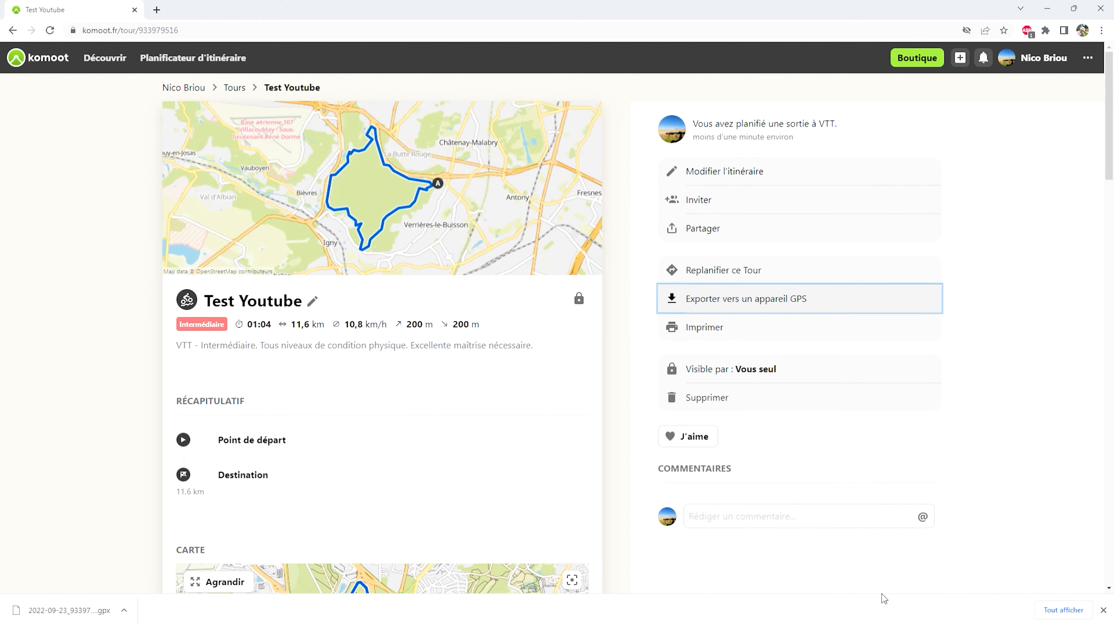
left_click(1103, 610)
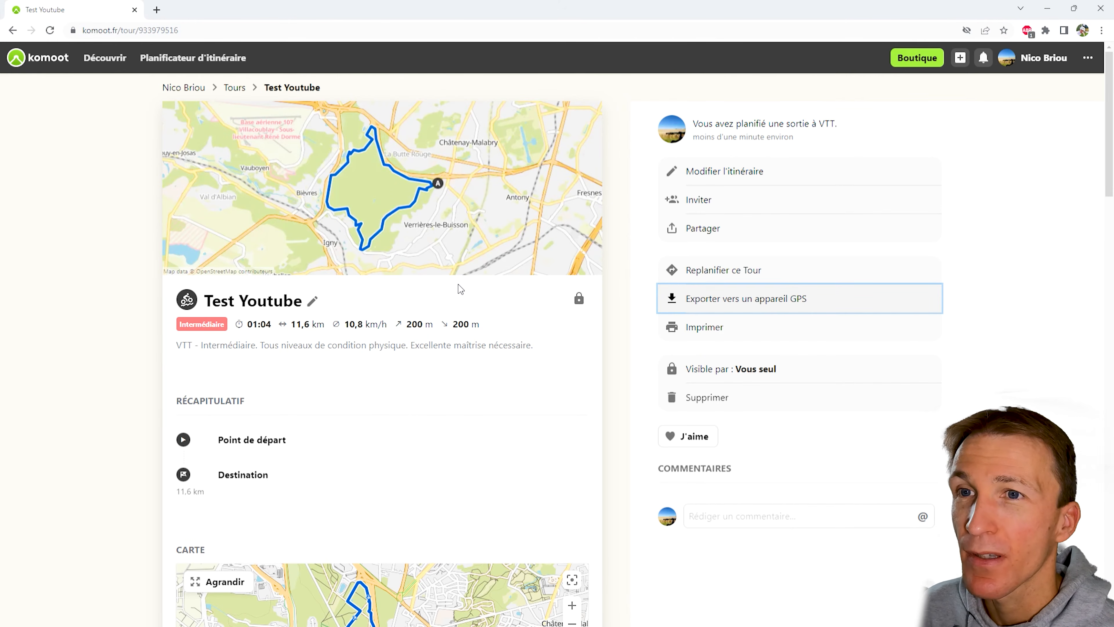
Step: Examine the saved tour's map, elevation profile, way types and surfaces on its page
scroll(460, 288, "down", 10)
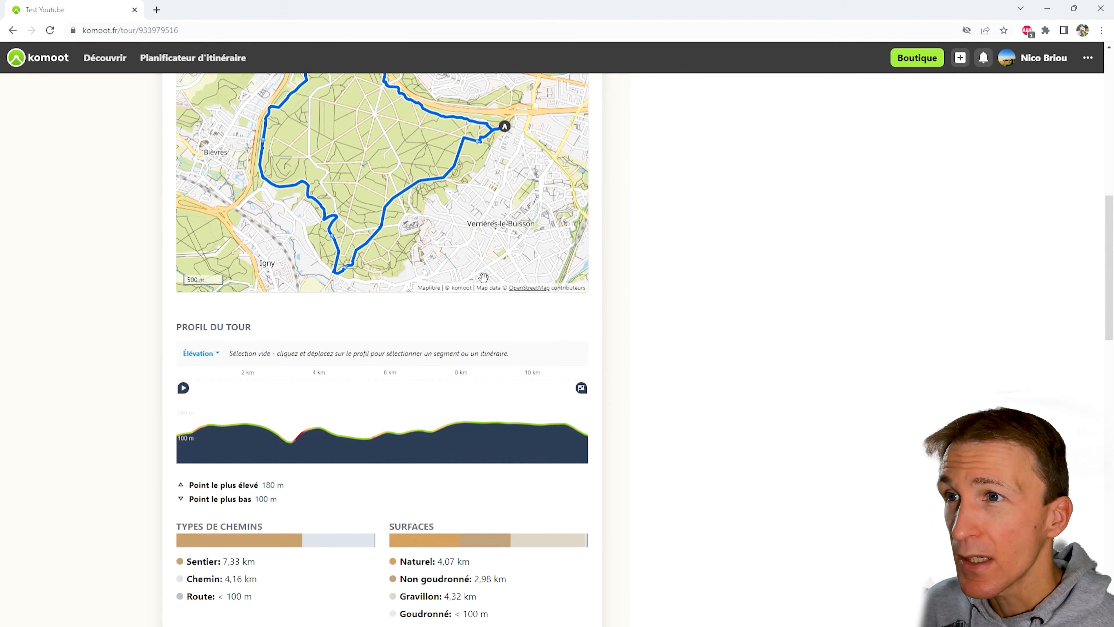
scroll(375, 220, "up", 1)
scroll(351, 197, "up", 1)
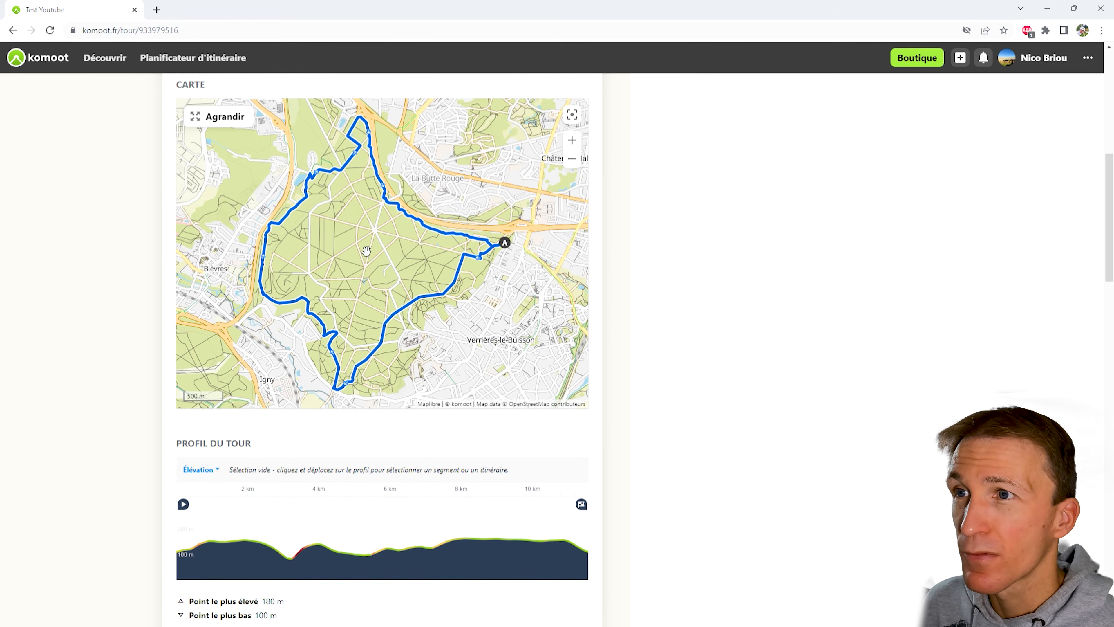
scroll(441, 285, "down", 5)
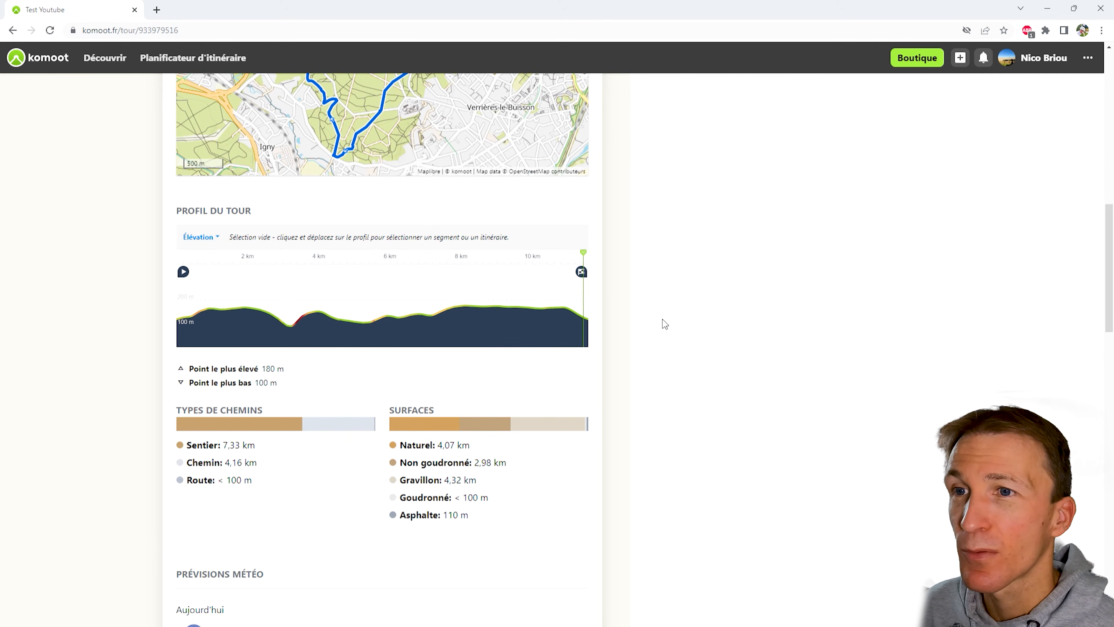
scroll(731, 263, "up", 10)
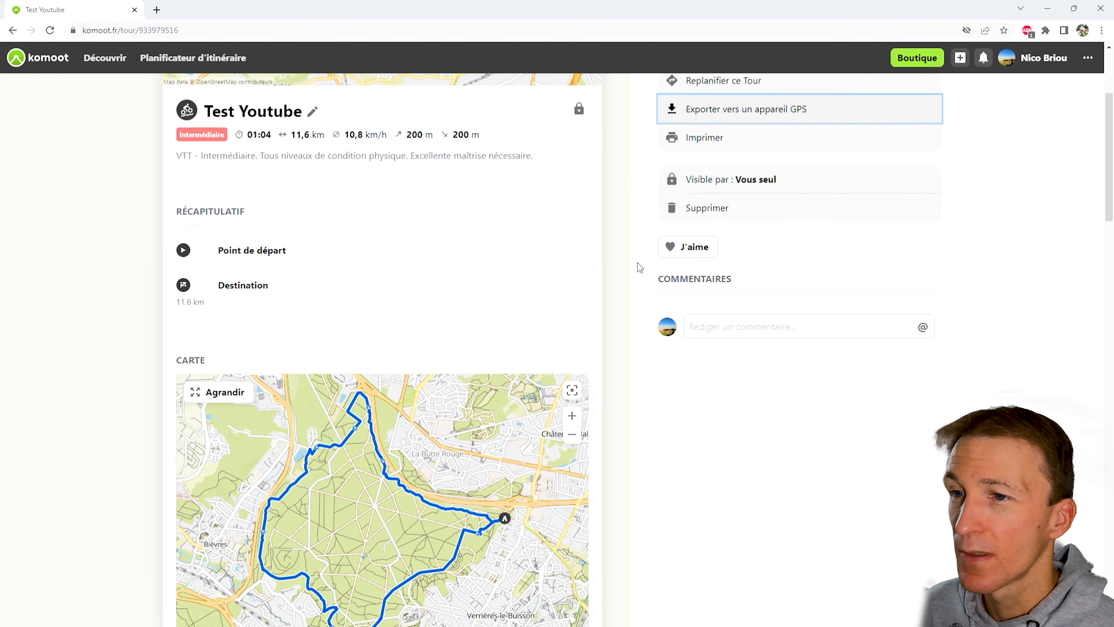
scroll(639, 261, "up", 4)
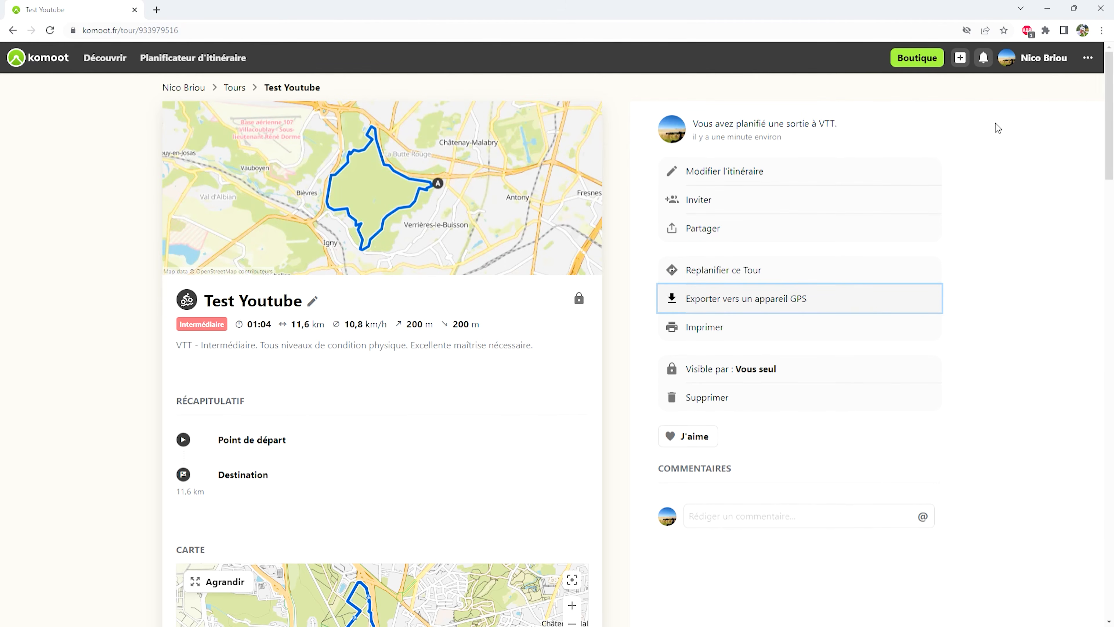
Step: Open the GPS file import, look over the supported devices, and add the exported GPX file of the loop
left_click(961, 58)
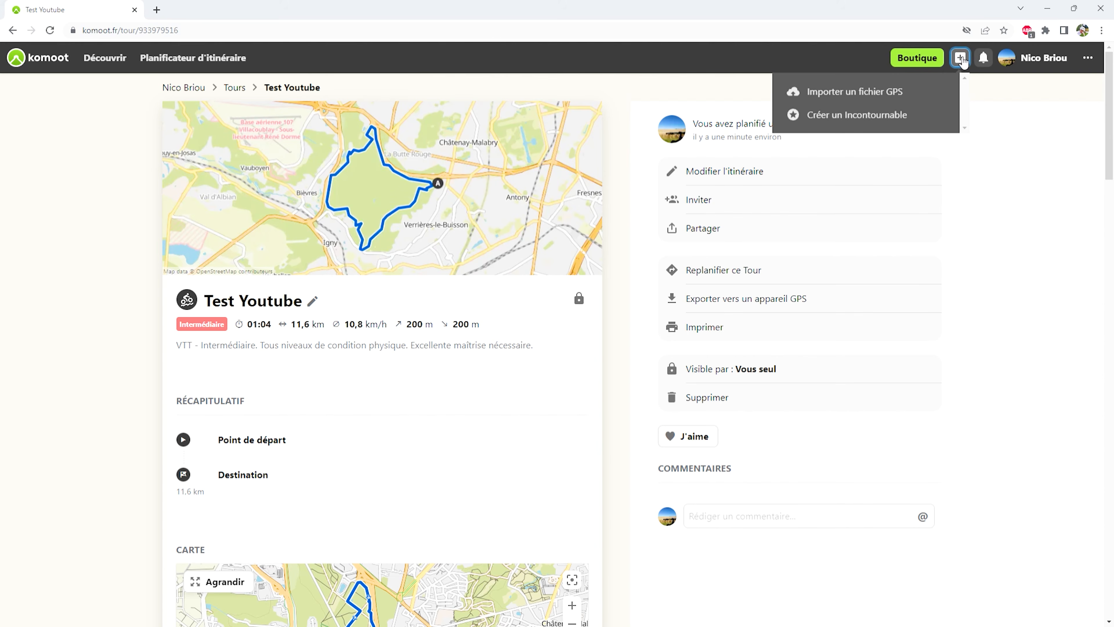
left_click(876, 95)
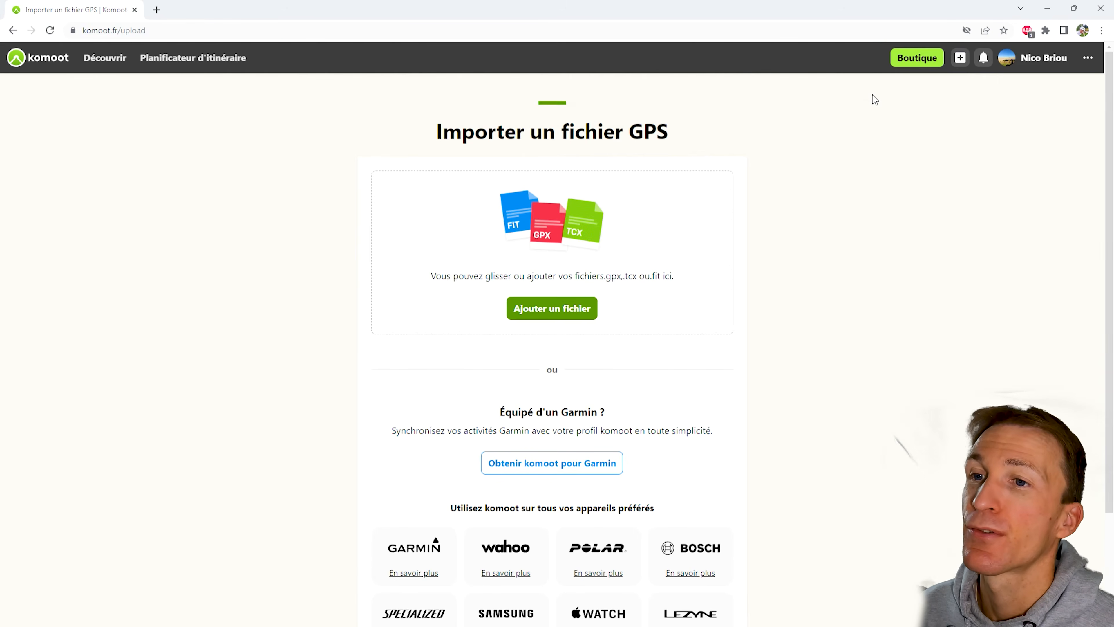
scroll(818, 260, "down", 2)
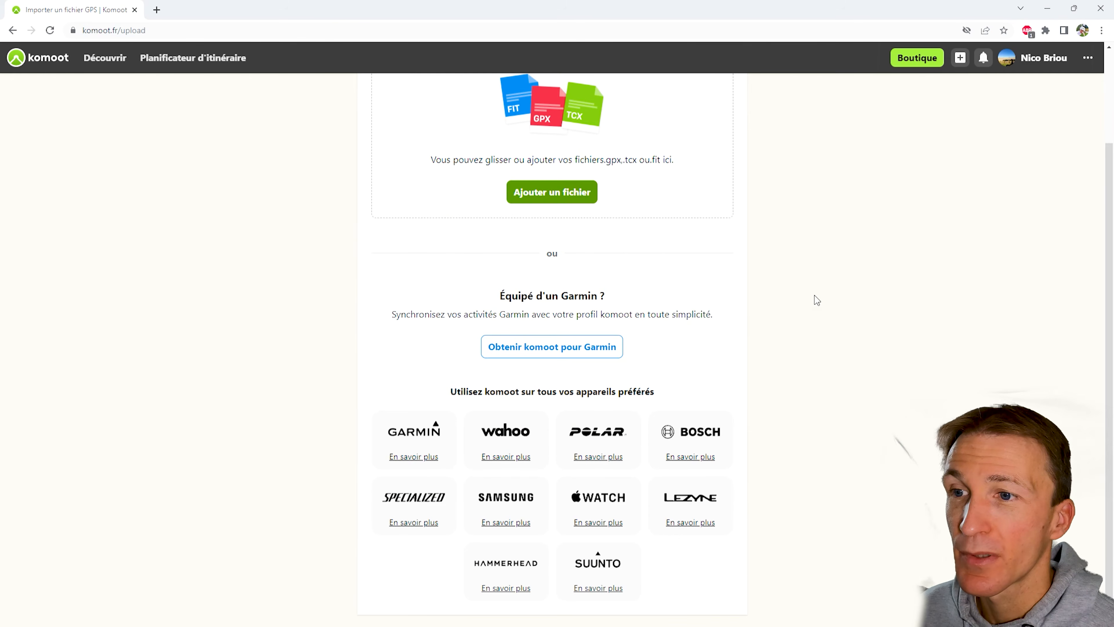
scroll(671, 504, "down", 1)
scroll(669, 406, "up", 3)
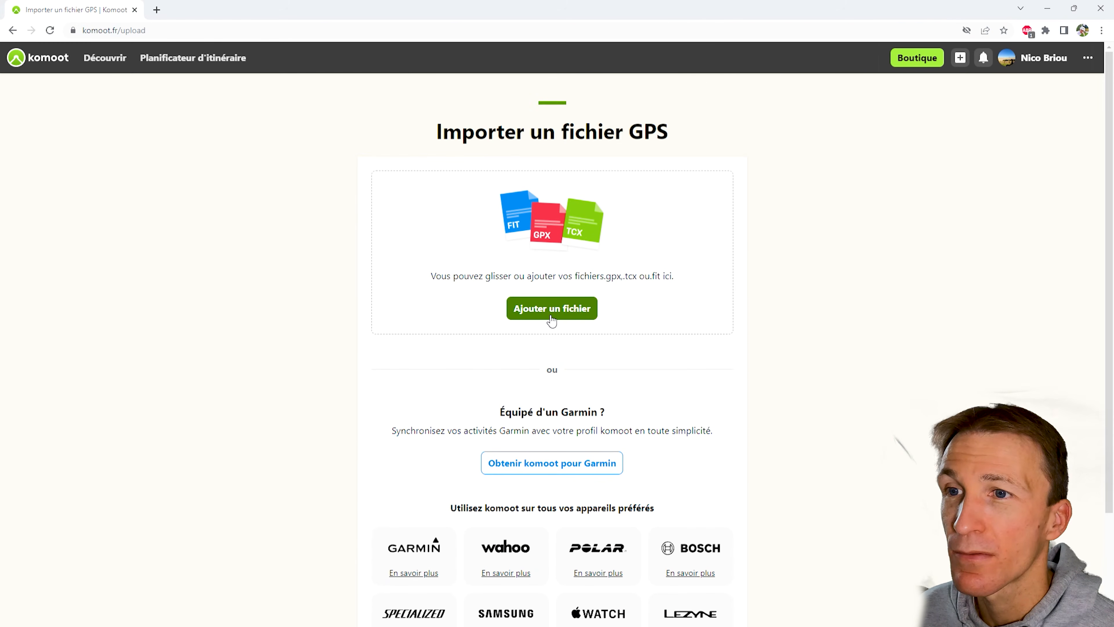
left_click(549, 313)
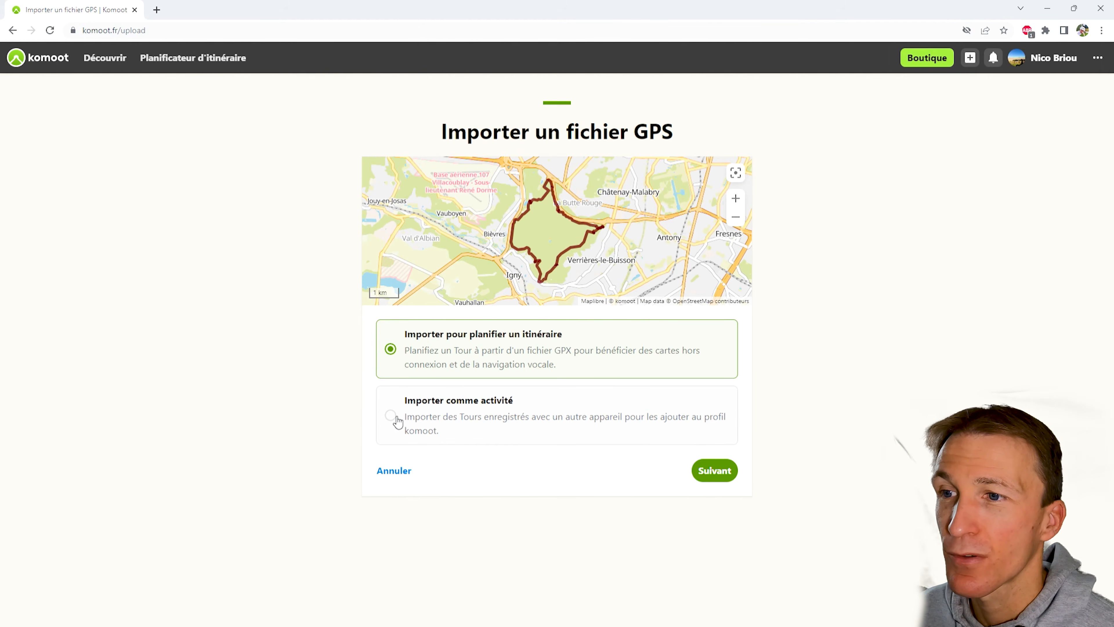
Step: Compare importing as an activity, then choose to import the GPX file for planning a route and continue
left_click(418, 415)
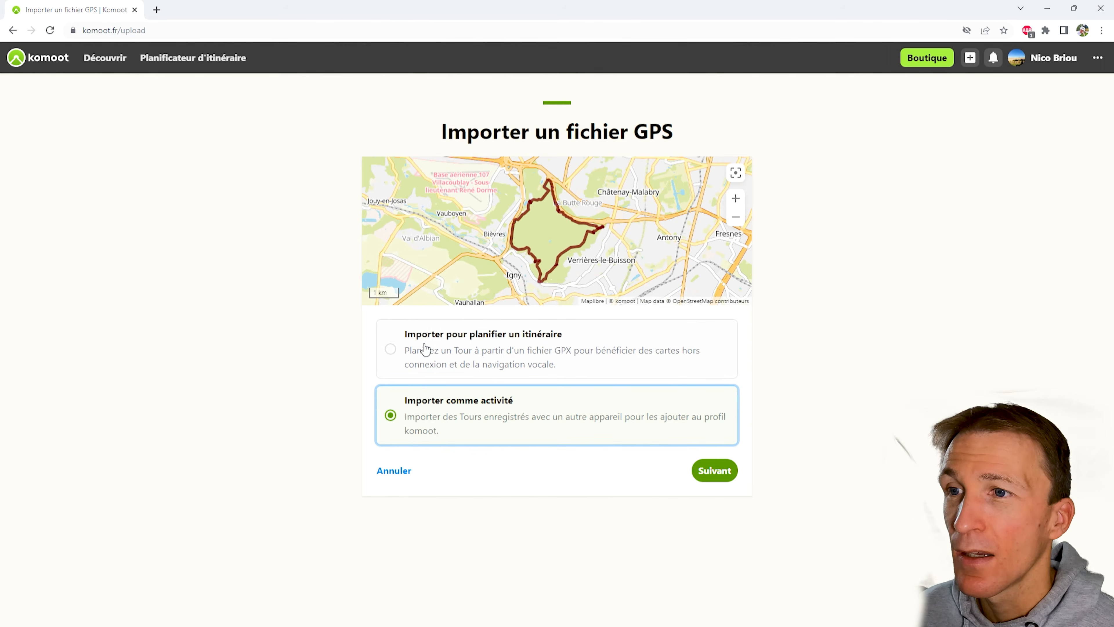
left_click(408, 349)
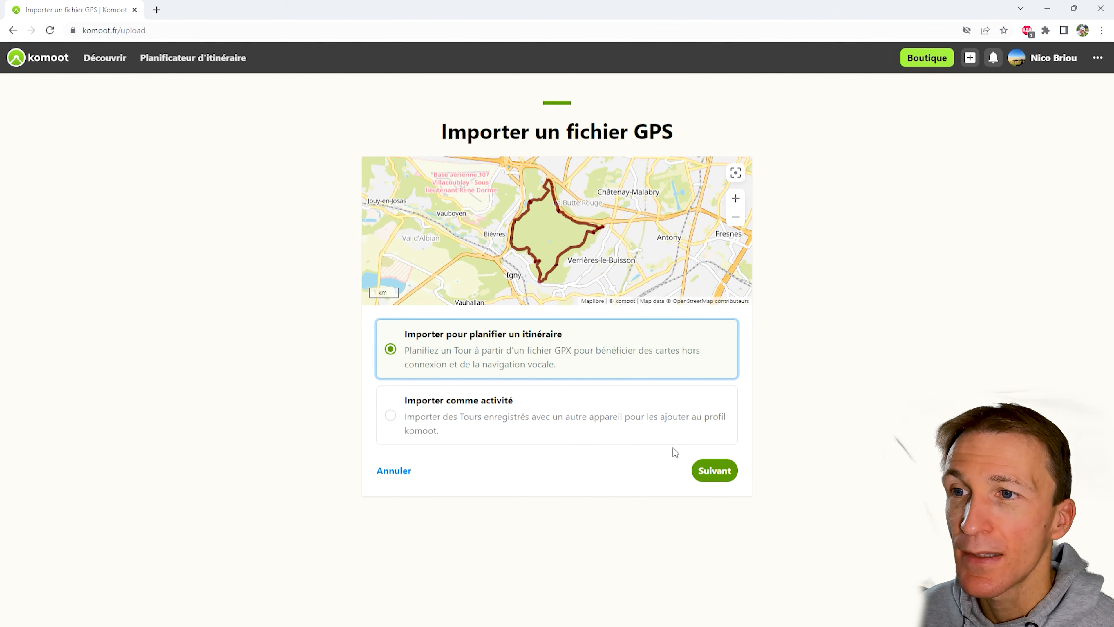
left_click(721, 477)
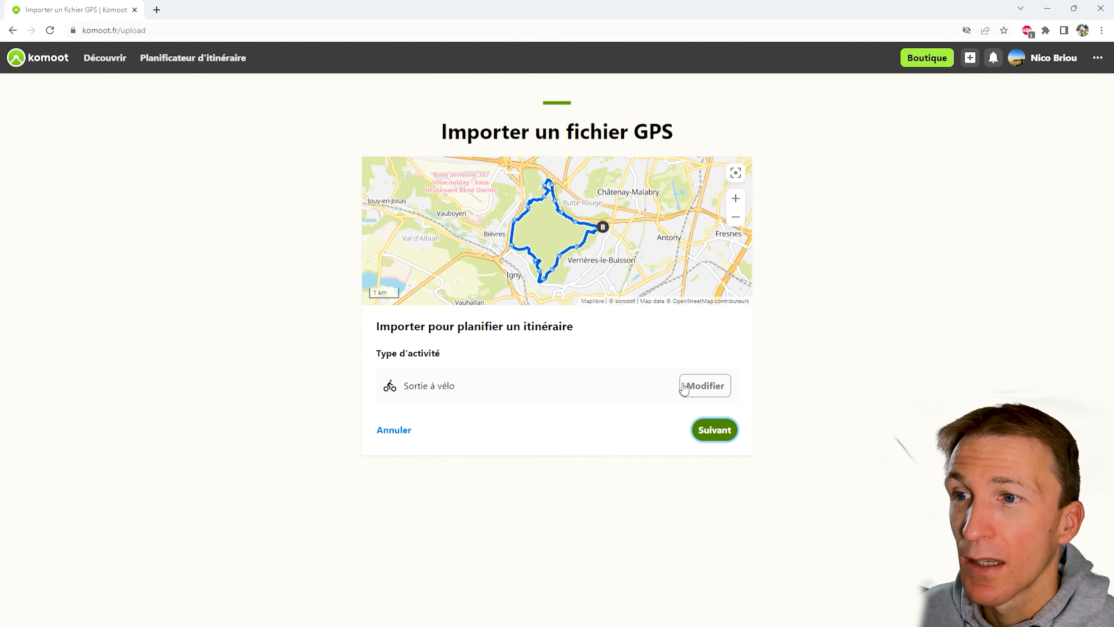
Step: Change the imported route's activity type to VTT after looking through the available sports
left_click(705, 393)
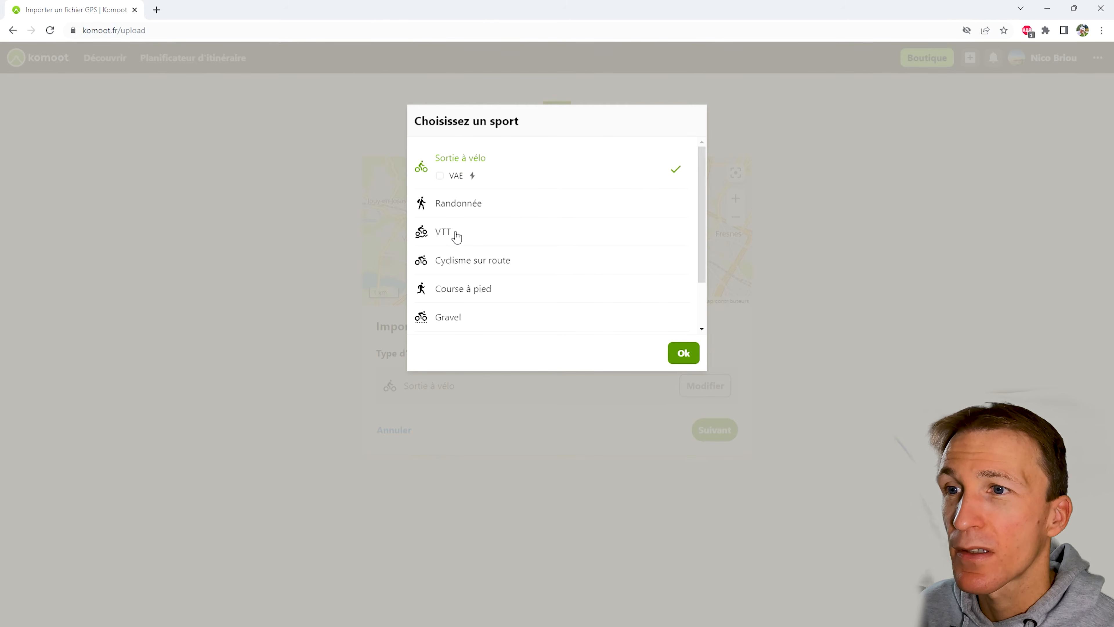
left_click(456, 237)
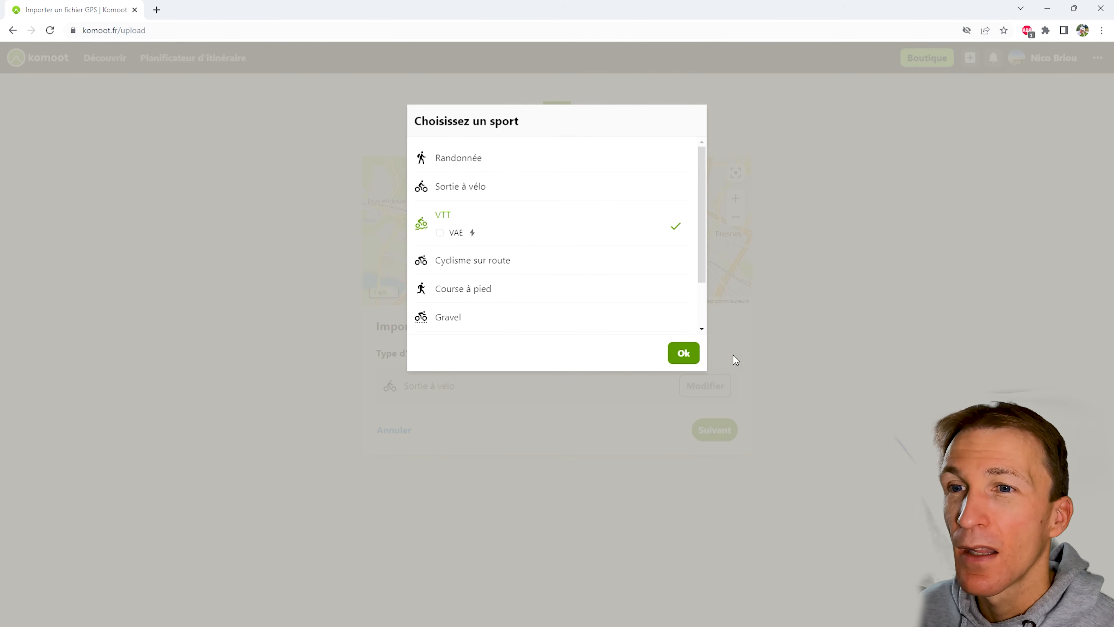
left_click_drag(702, 292, 706, 235)
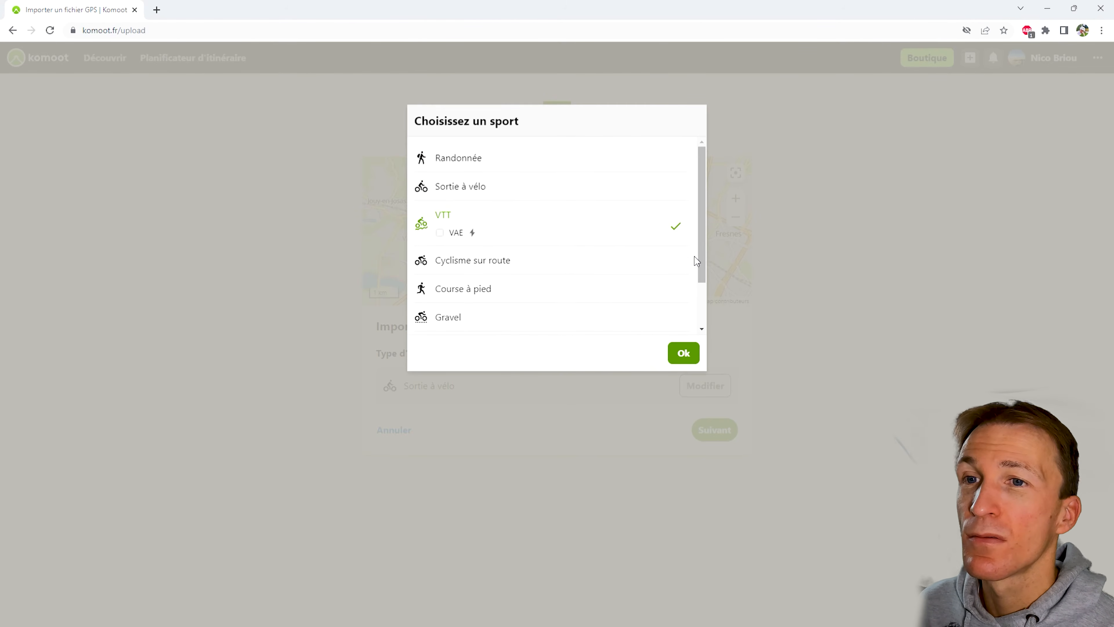
left_click_drag(702, 279, 702, 329)
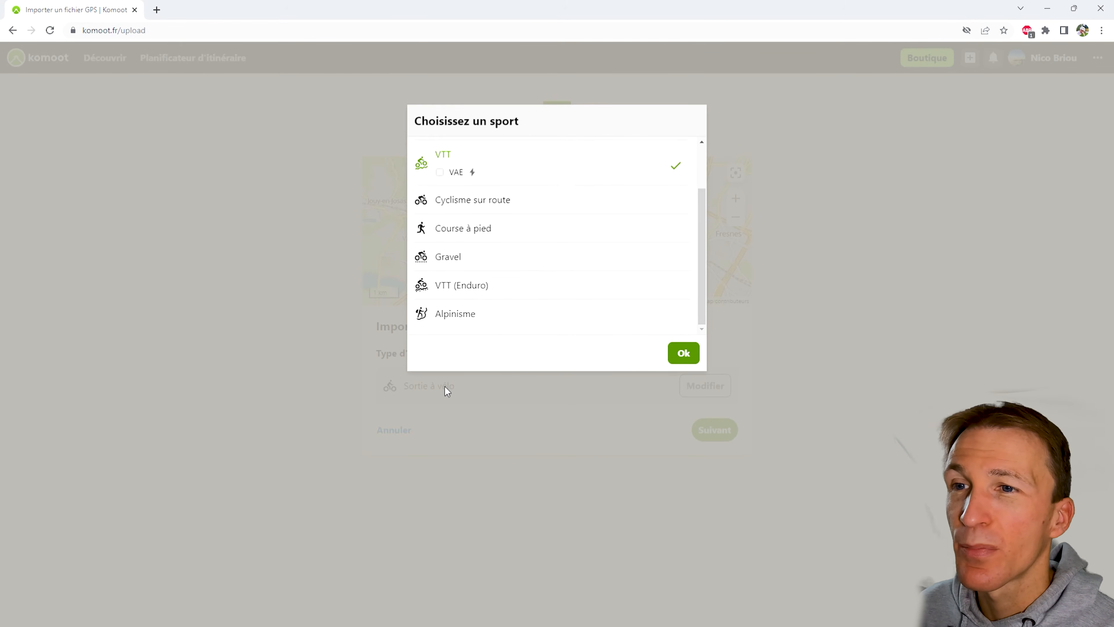
left_click(696, 358)
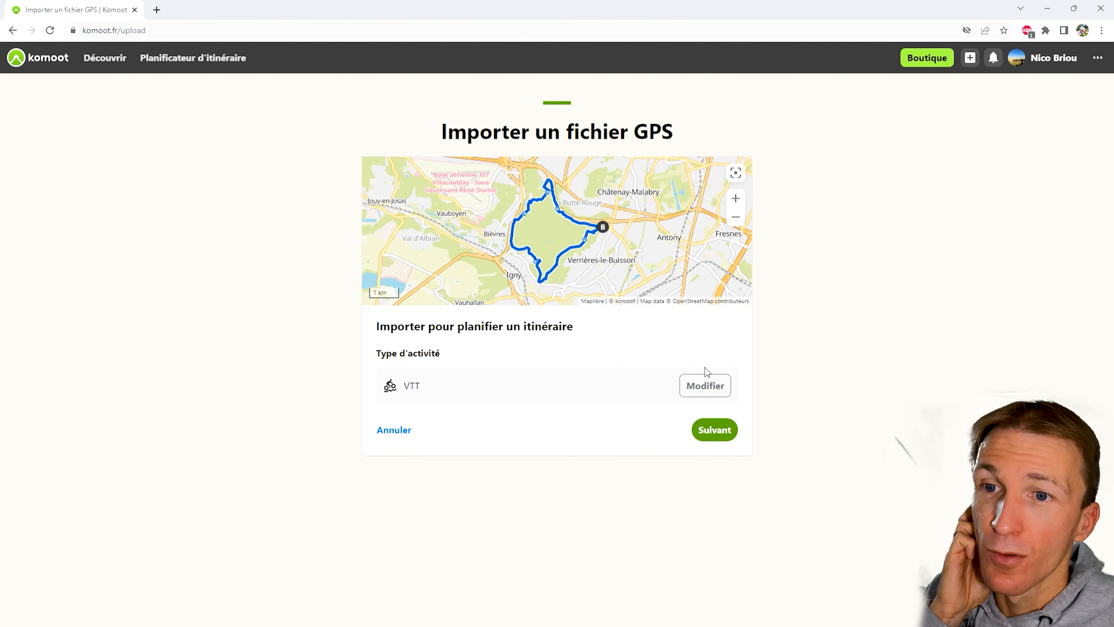
Step: Accept the VTT activity type, save the imported route as a tour, and name it "Test Youtube 2"
left_click(725, 431)
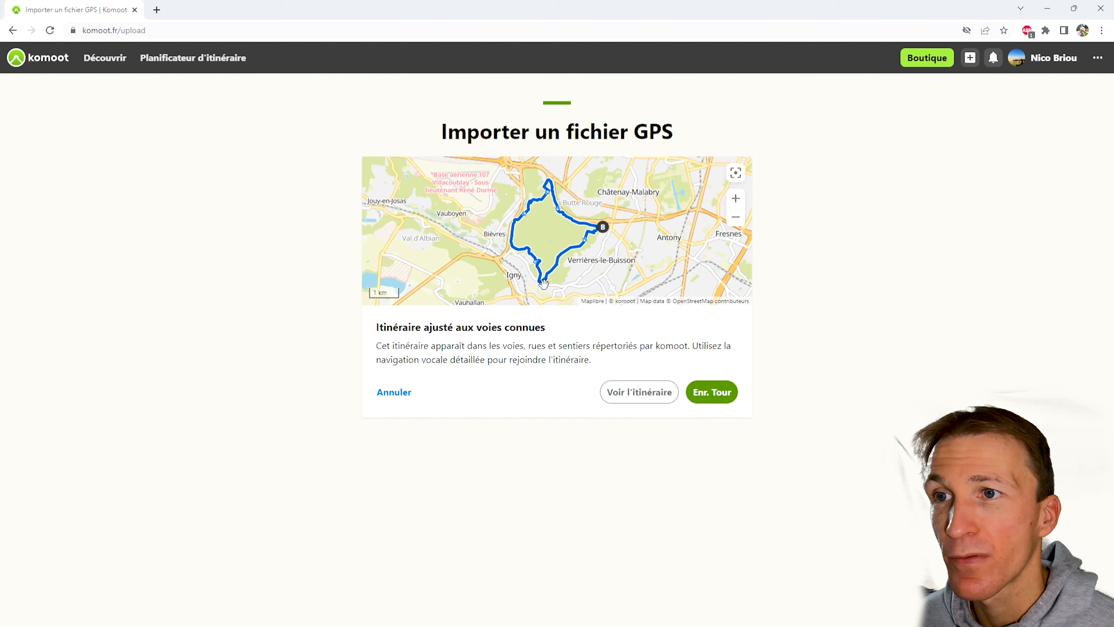
left_click(717, 395)
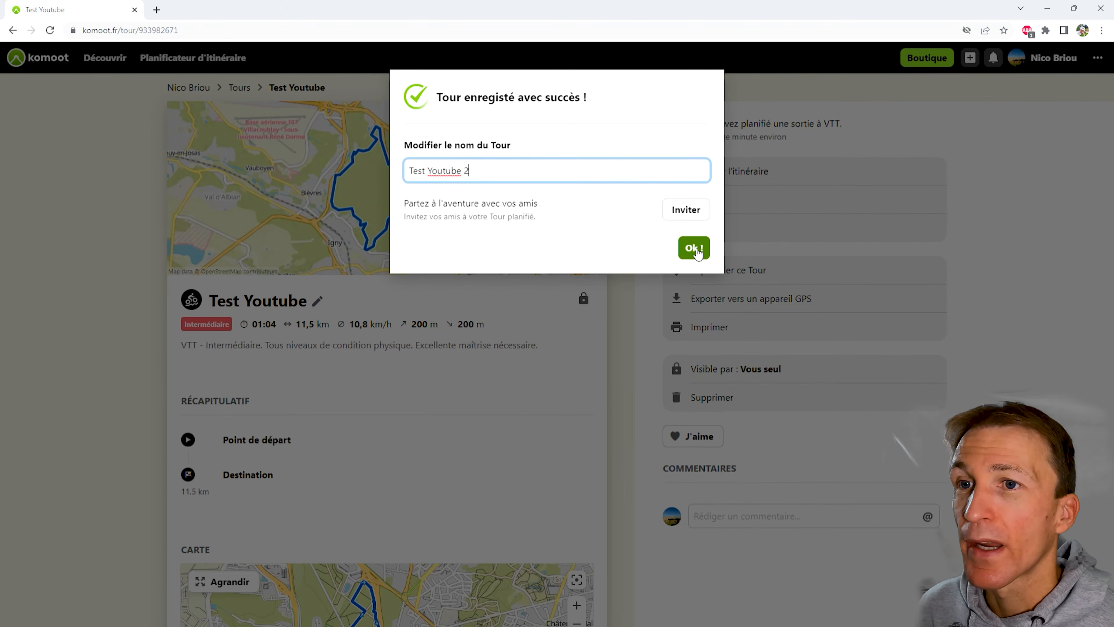
left_click(696, 249)
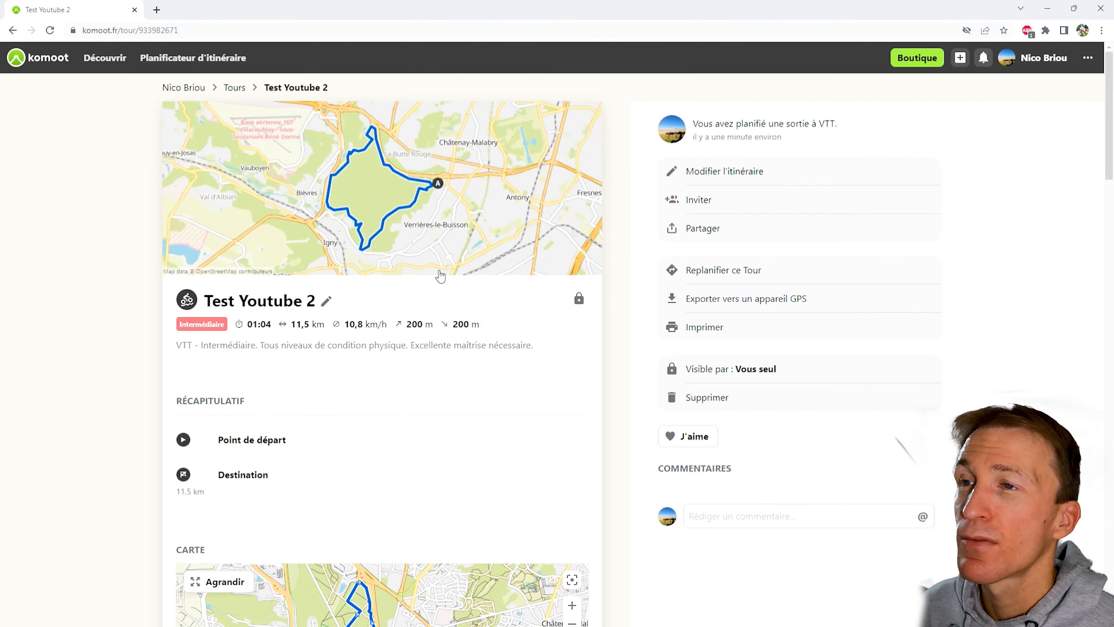
Step: Examine the imported tour's map, elevation profile, way types, surfaces and weather forecast on its page
scroll(530, 206, "down", 10)
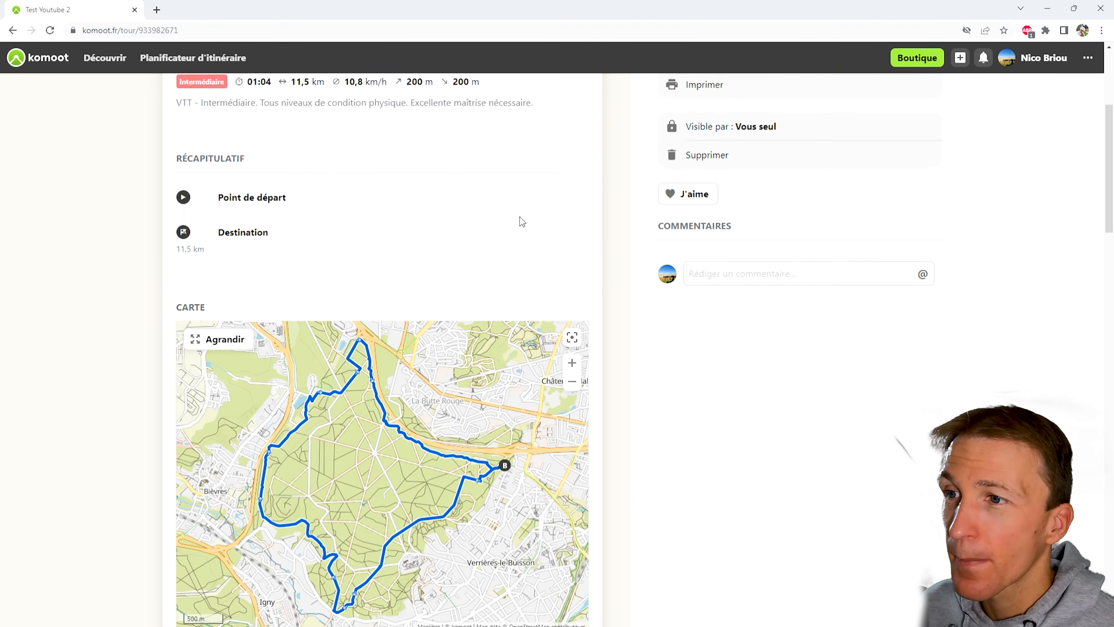
scroll(453, 232, "down", 7)
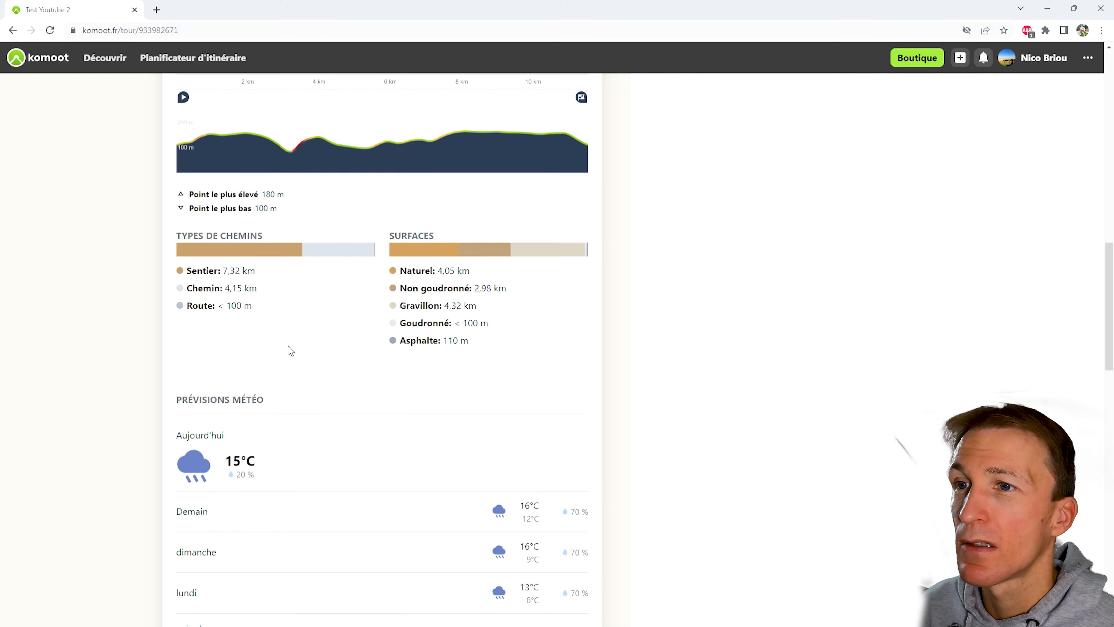
scroll(428, 300, "up", 5)
scroll(440, 353, "up", 8)
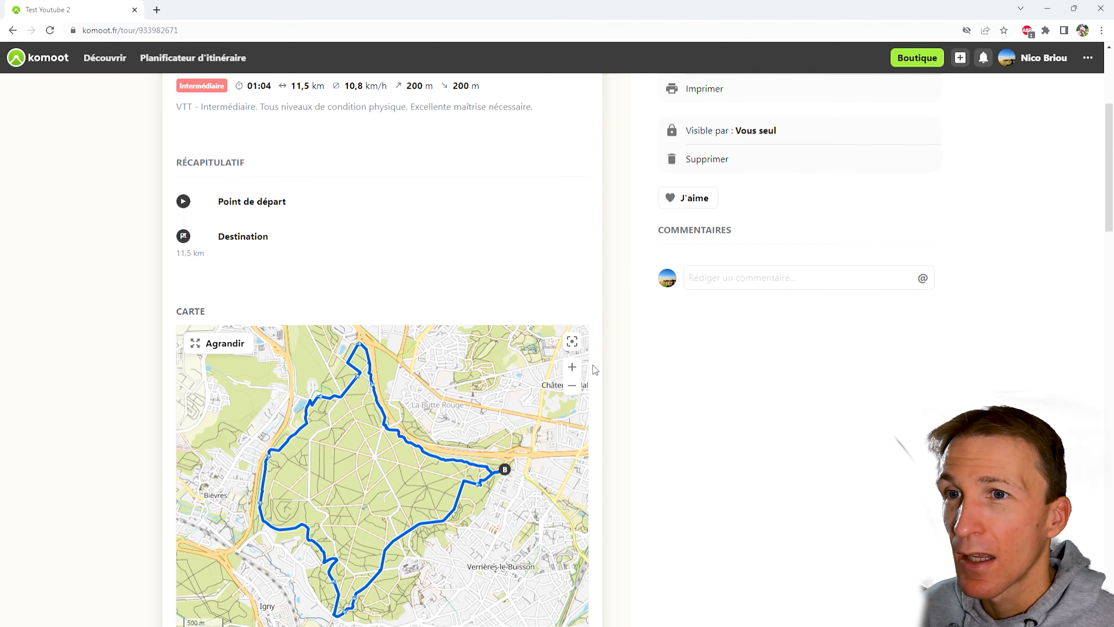
scroll(381, 340, "up", 1)
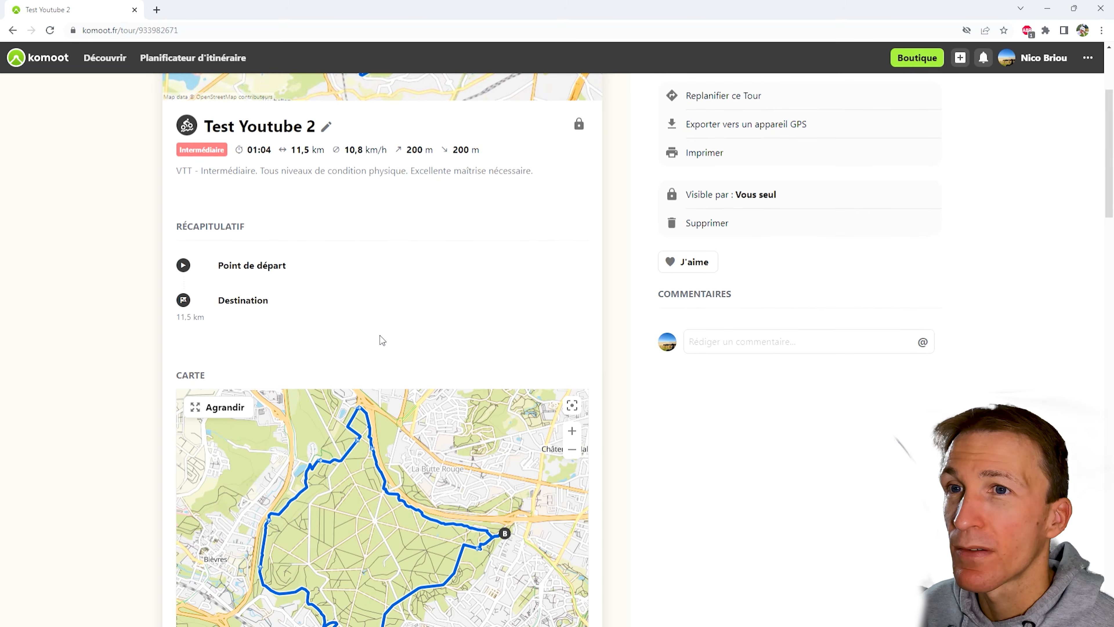
scroll(412, 358, "down", 5)
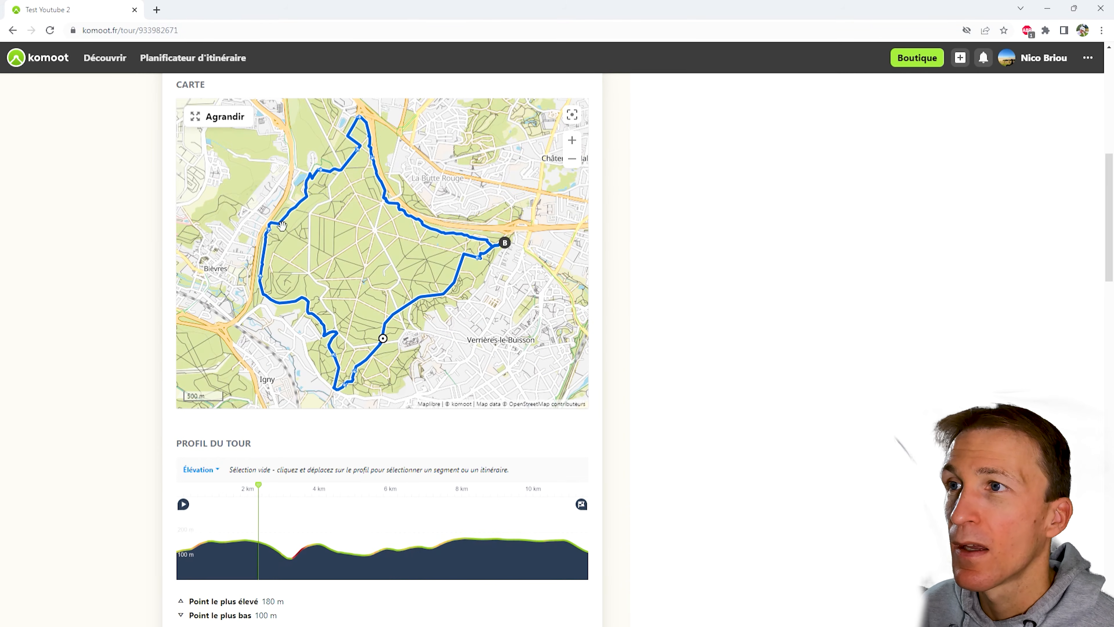
Step: Enlarge the tour map, start modifying the itinerary, and include the "Les menhirs" highlight in the route, following the paths
left_click(225, 124)
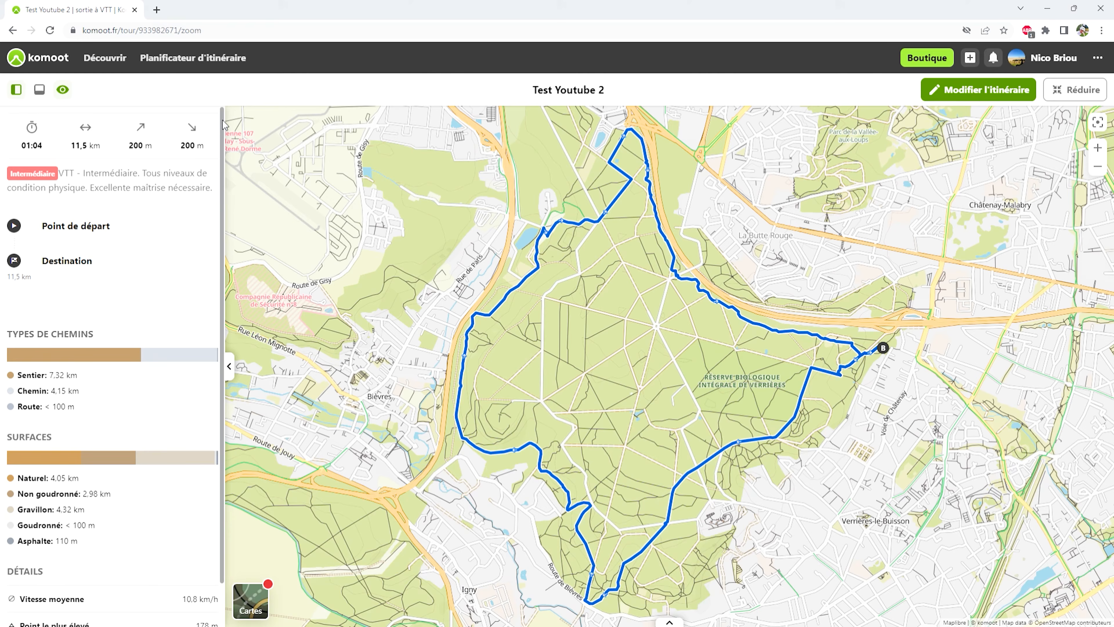
left_click(1000, 97)
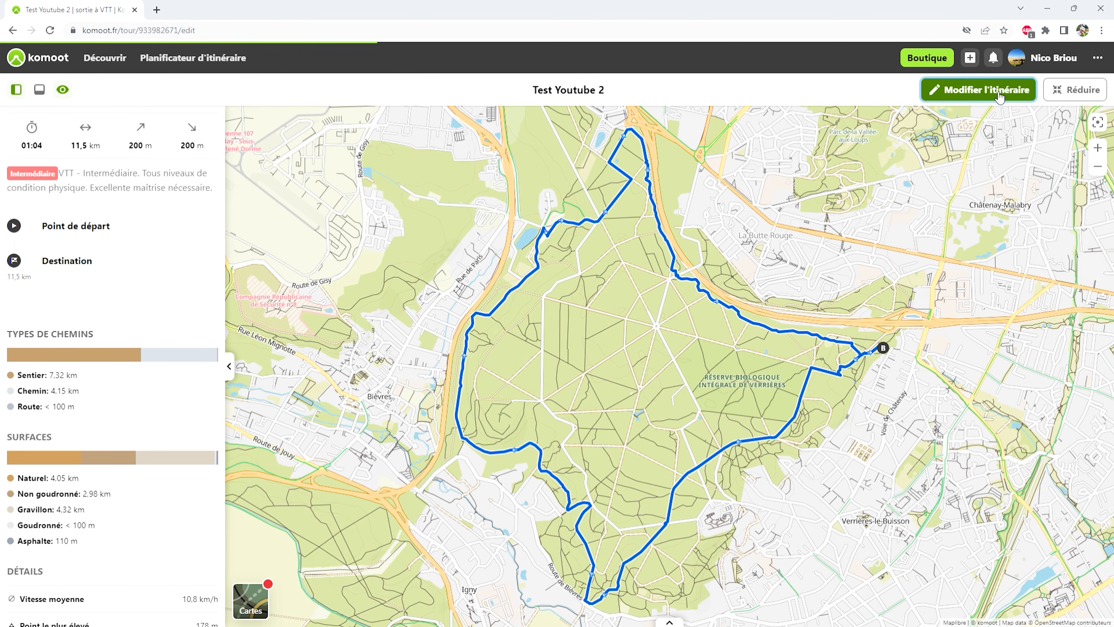
left_click_drag(719, 370, 589, 303)
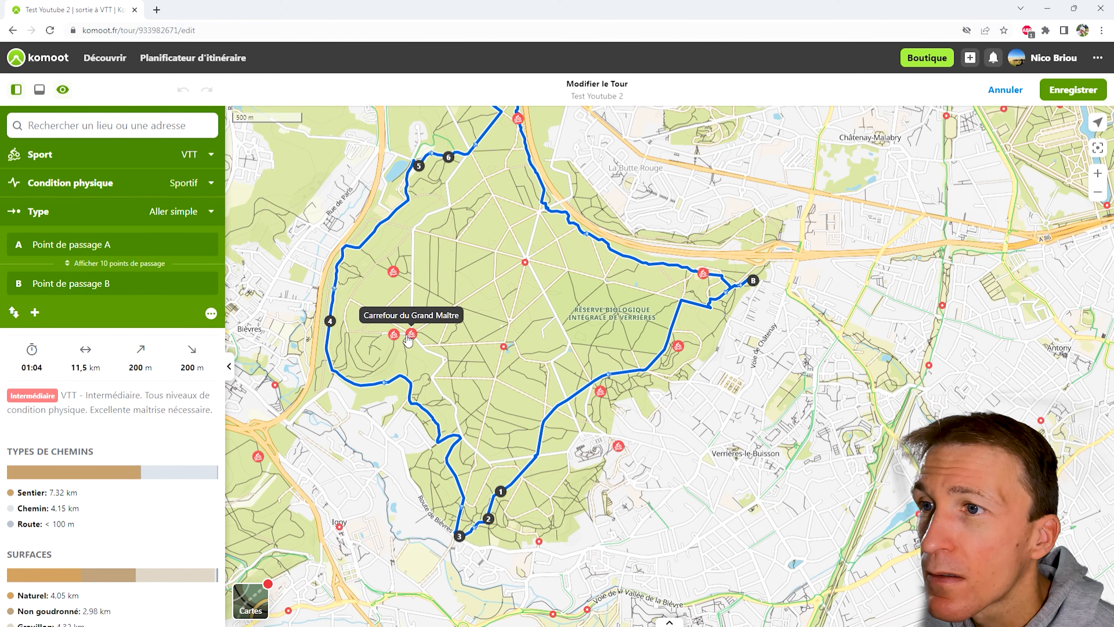
left_click(398, 276)
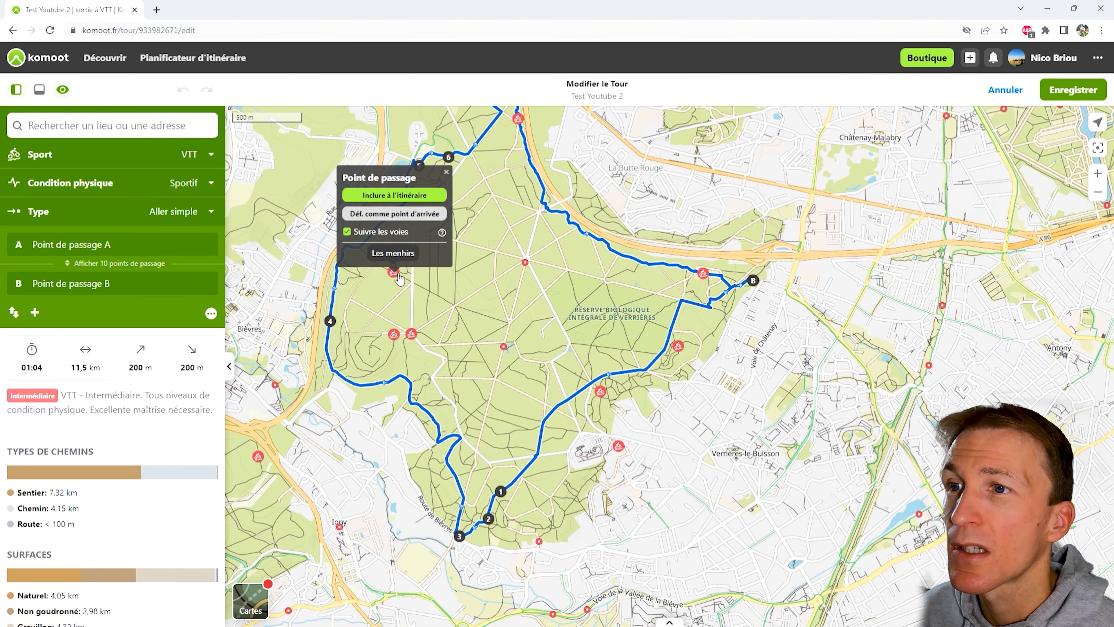
left_click(400, 196)
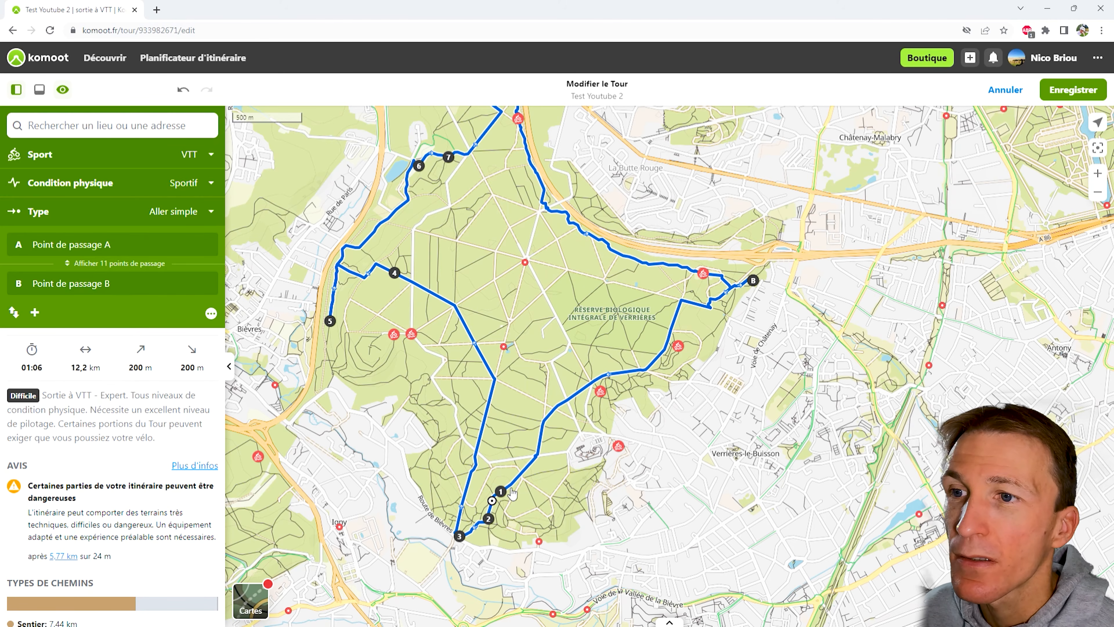
Step: Move destination B and starting point A from the forest's eastern edge to Antony
mouse_move(759, 381)
left_mouse_down()
mouse_move(547, 355)
mouse_move(500, 374)
left_mouse_up()
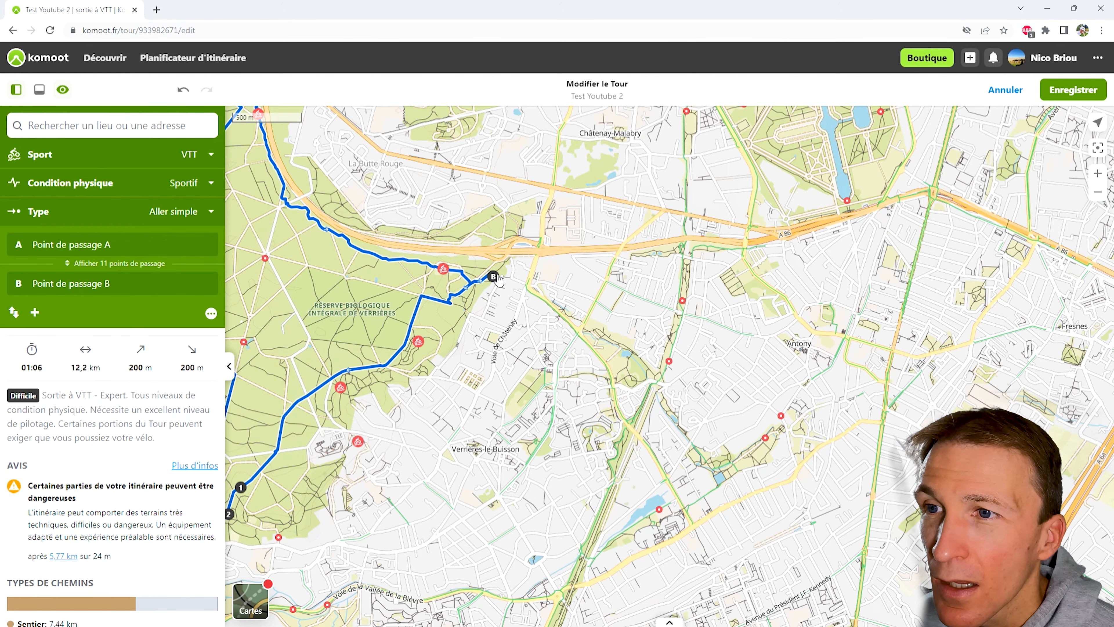
left_click(602, 298)
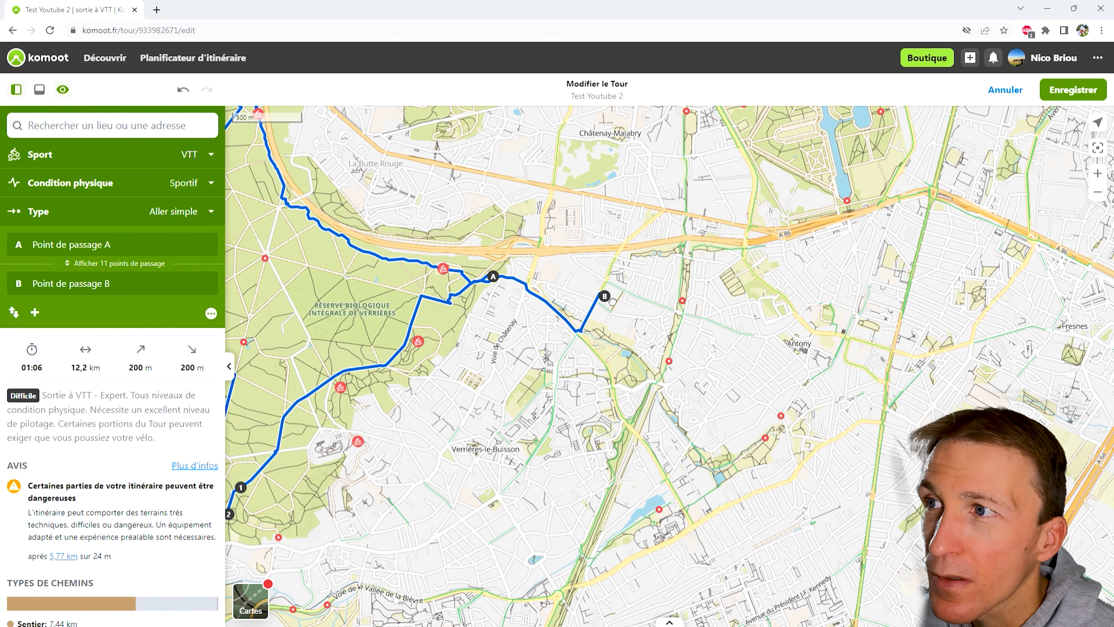
mouse_move(608, 304)
left_mouse_down()
mouse_move(704, 347)
mouse_move(796, 359)
mouse_move(815, 373)
left_mouse_up()
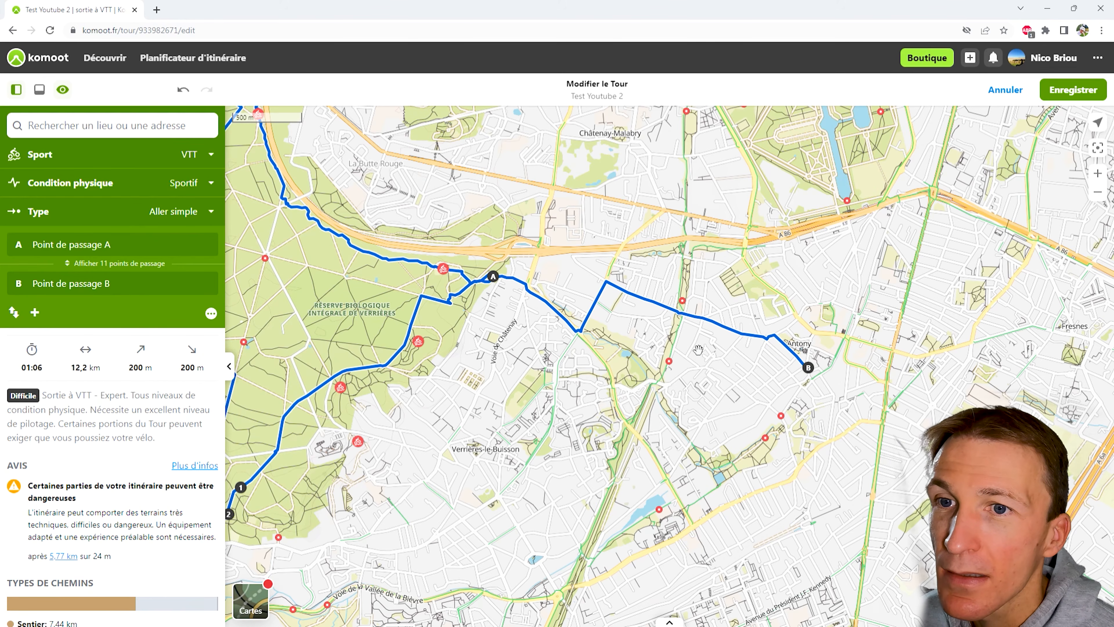
mouse_move(493, 277)
left_mouse_down()
mouse_move(825, 363)
mouse_move(815, 364)
left_mouse_up()
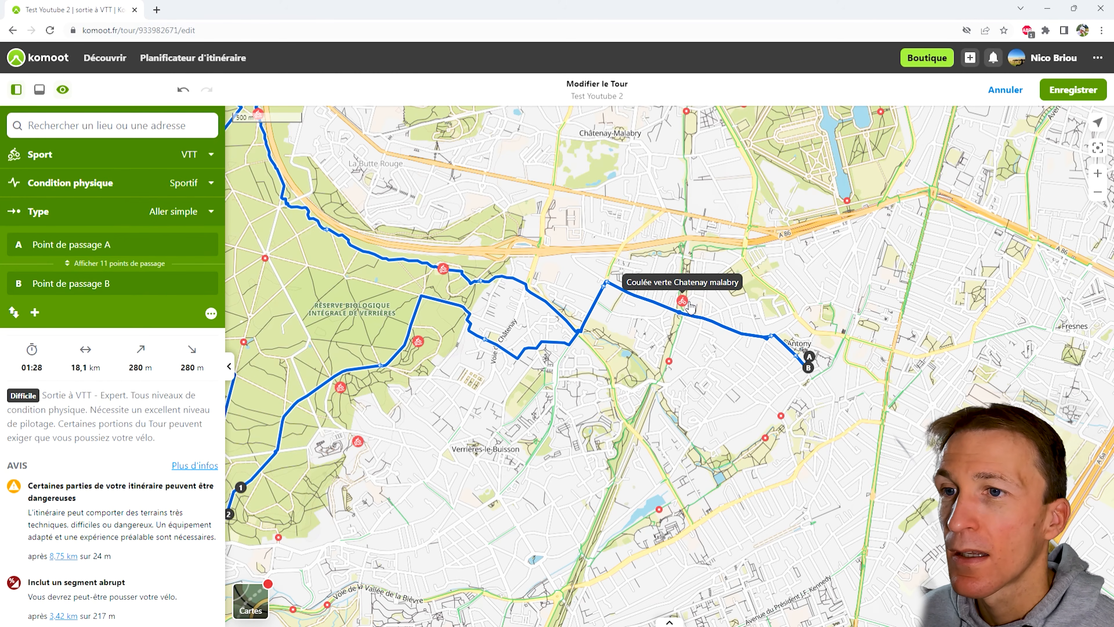
Step: Delete waypoint #5, then reroute the stretch between waypoints 3 and 4 through a new waypoint just south of Carrefour du Grand Maître
left_click_drag(462, 394, 694, 399)
scroll(694, 400, "down", 2)
left_click_drag(712, 442, 634, 475)
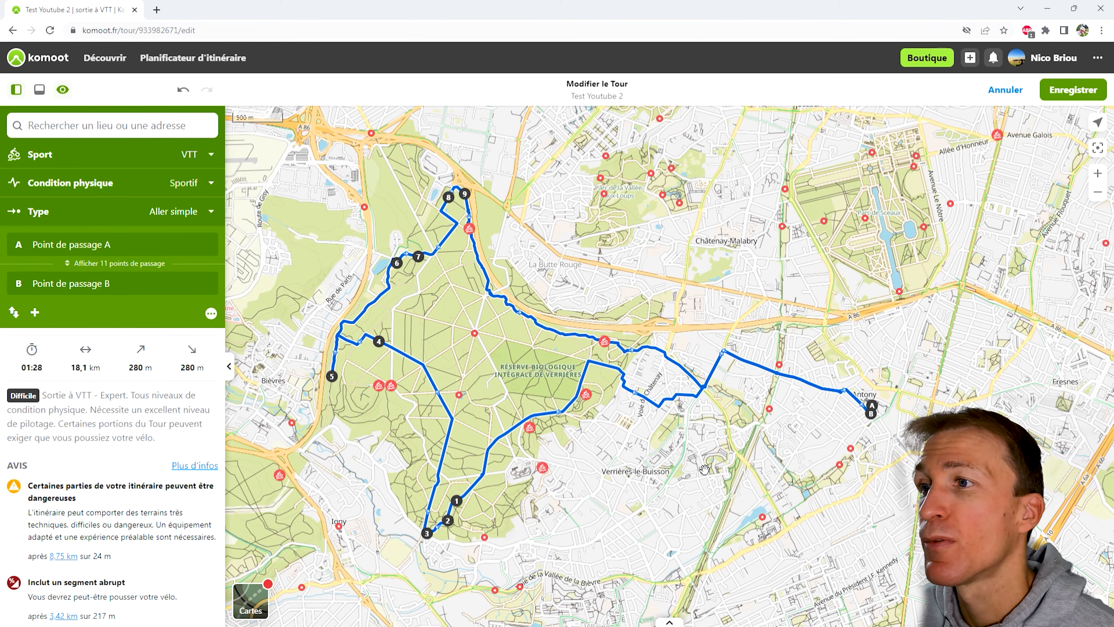
left_click(118, 263)
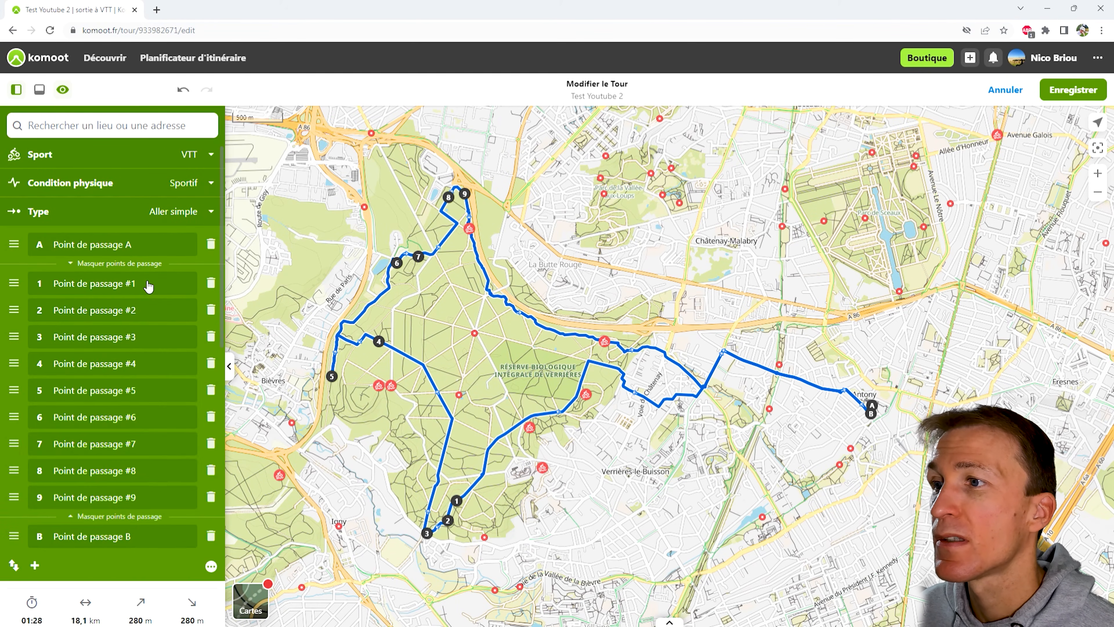
scroll(137, 378, "down", 3)
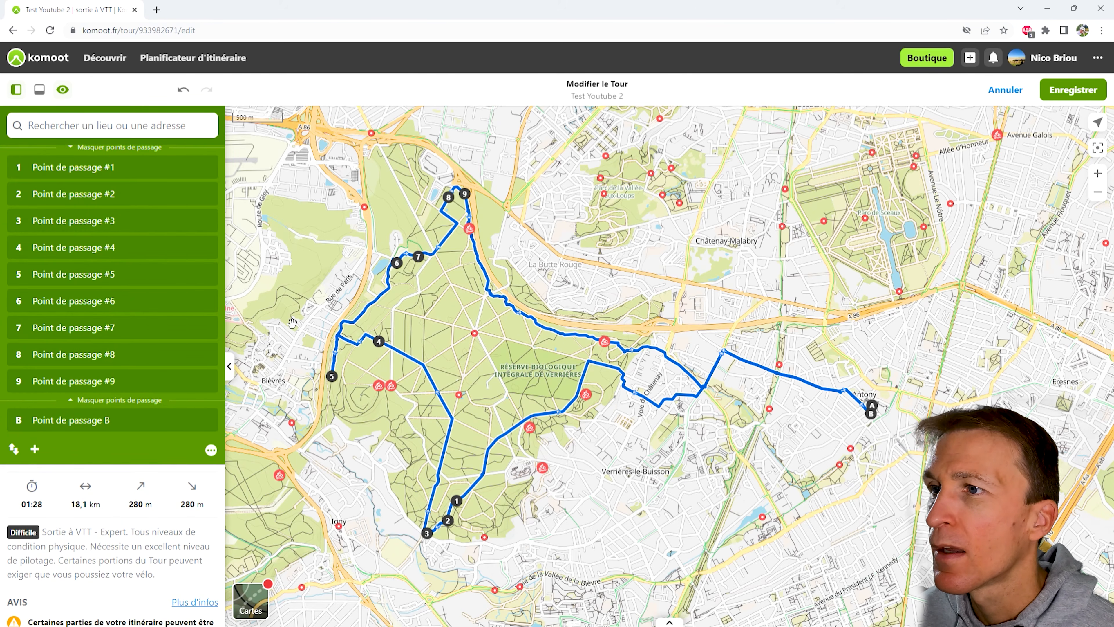
left_click(211, 274)
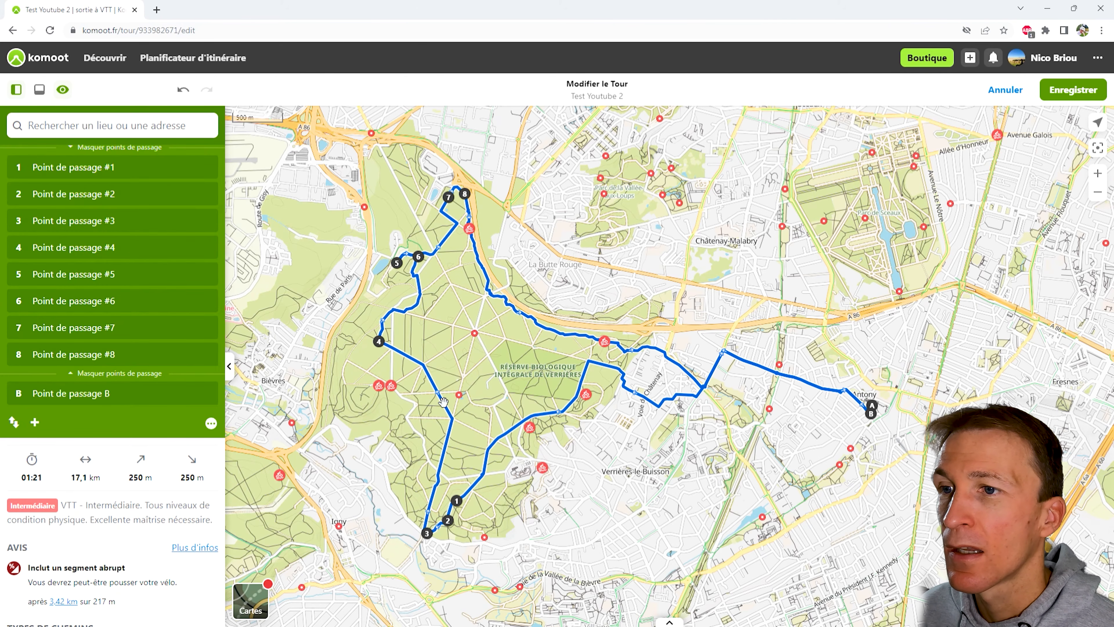
left_click_drag(440, 398, 391, 415)
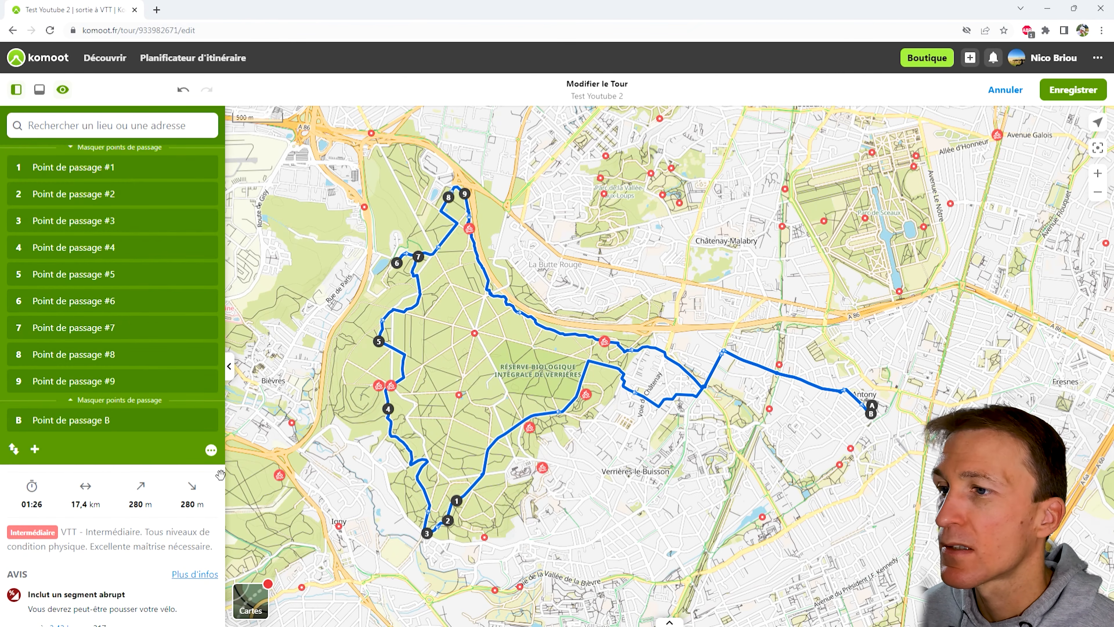
Step: Review the modified route's way types, surfaces and waypoint list, save the changes, and check the updated tour page
scroll(151, 378, "down", 10)
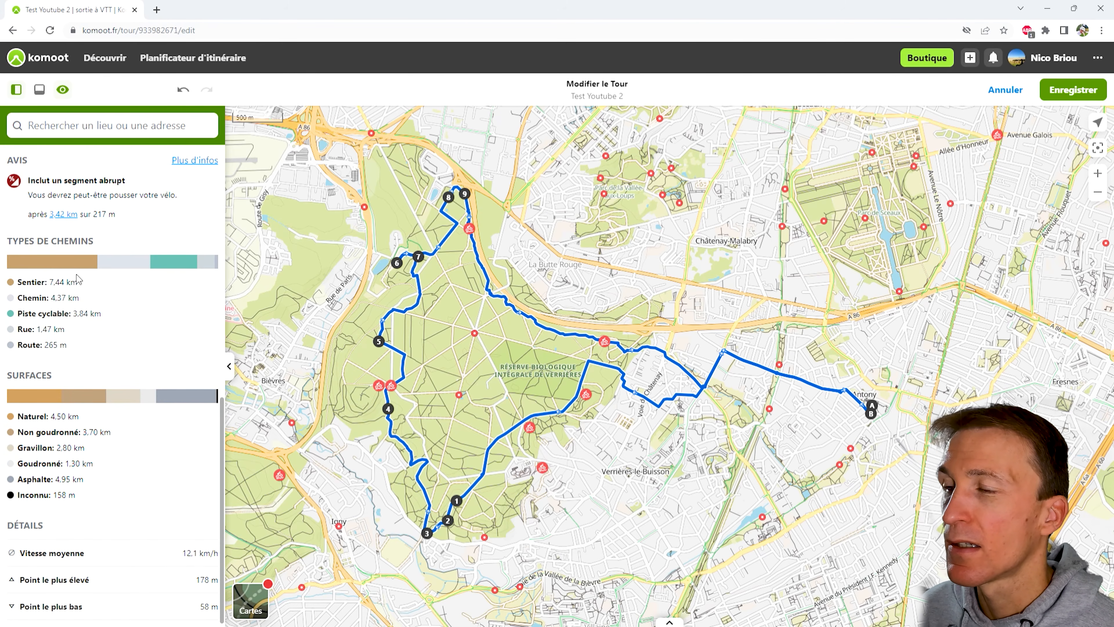
scroll(70, 378, "up", 8)
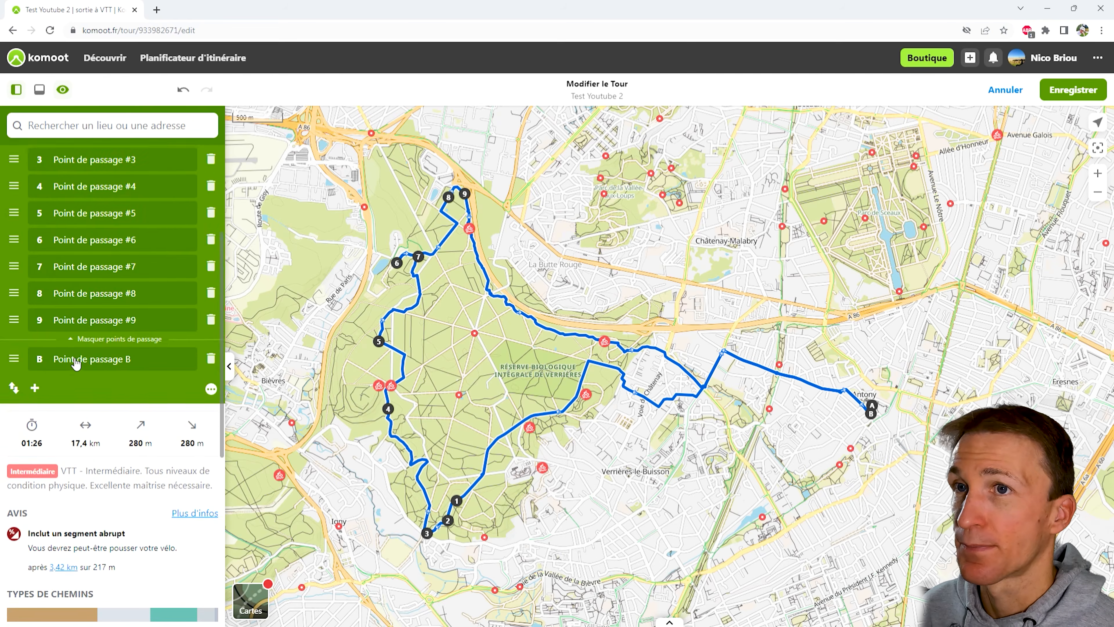
scroll(76, 363, "up", 4)
scroll(611, 359, "up", 1)
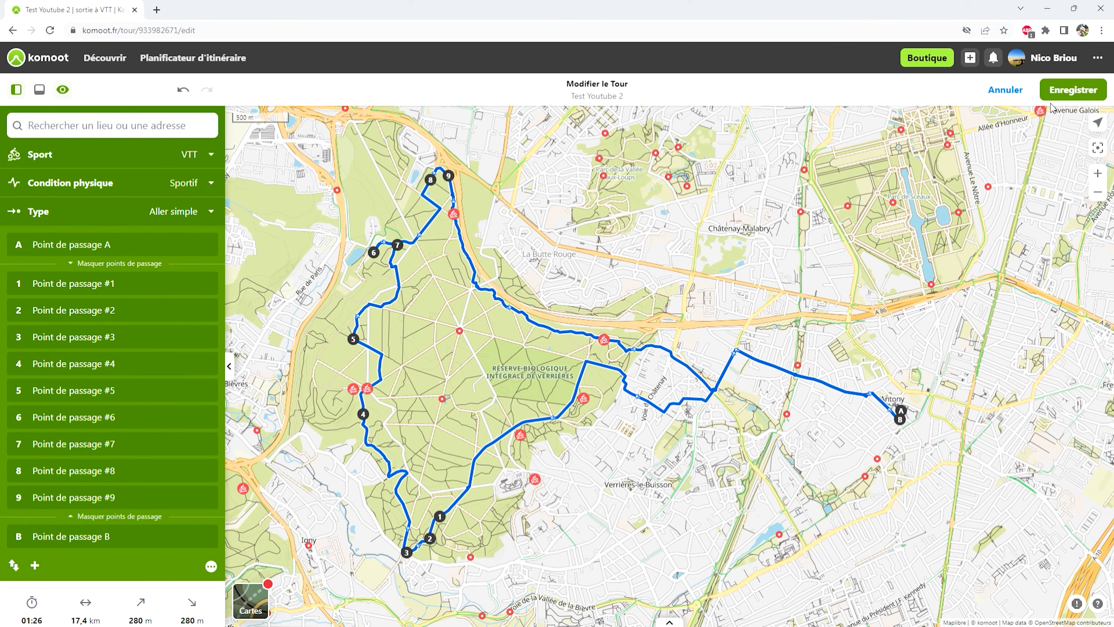
left_click(1064, 92)
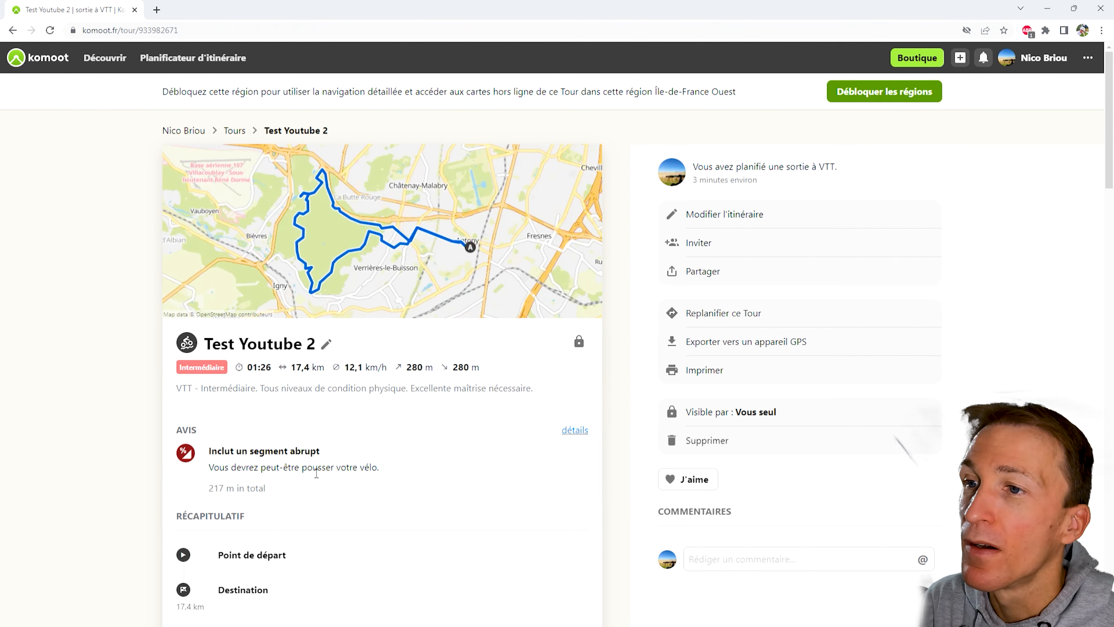
scroll(313, 472, "down", 4)
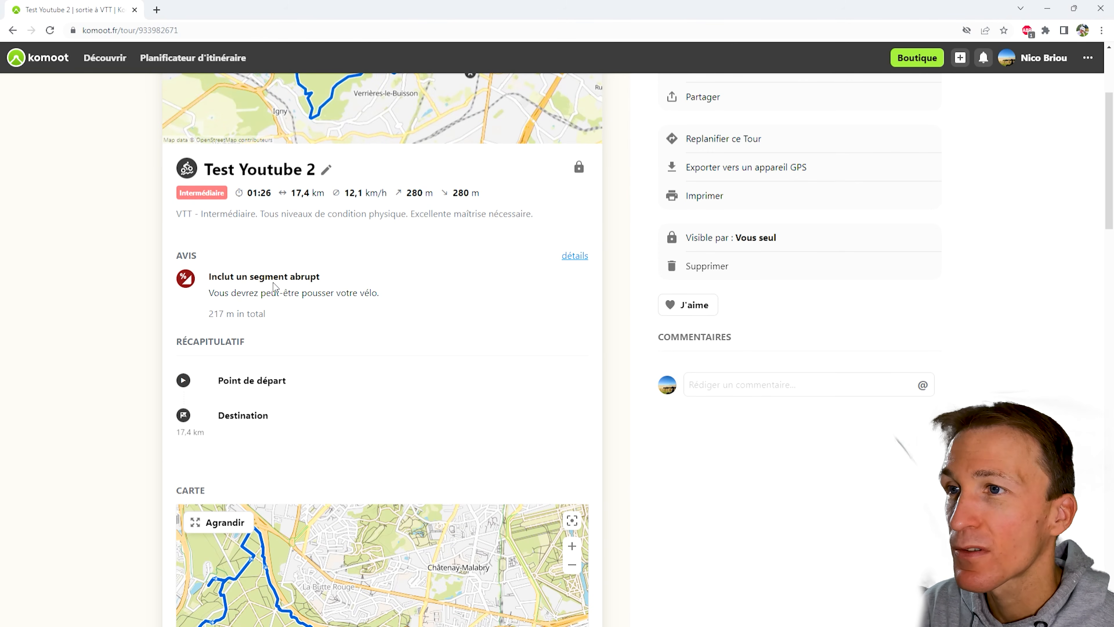
Step: Review the updated tour page's elevation profile, way types, surfaces and weather forecast, and return to the tour summary
scroll(344, 322, "down", 5)
scroll(452, 335, "down", 10)
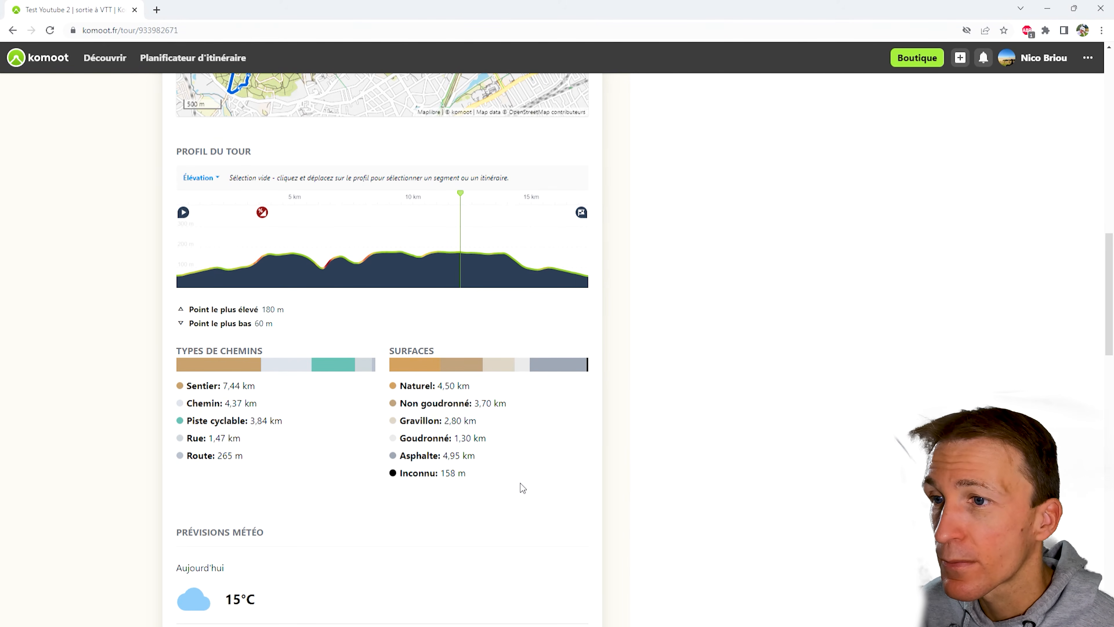
scroll(521, 478, "down", 5)
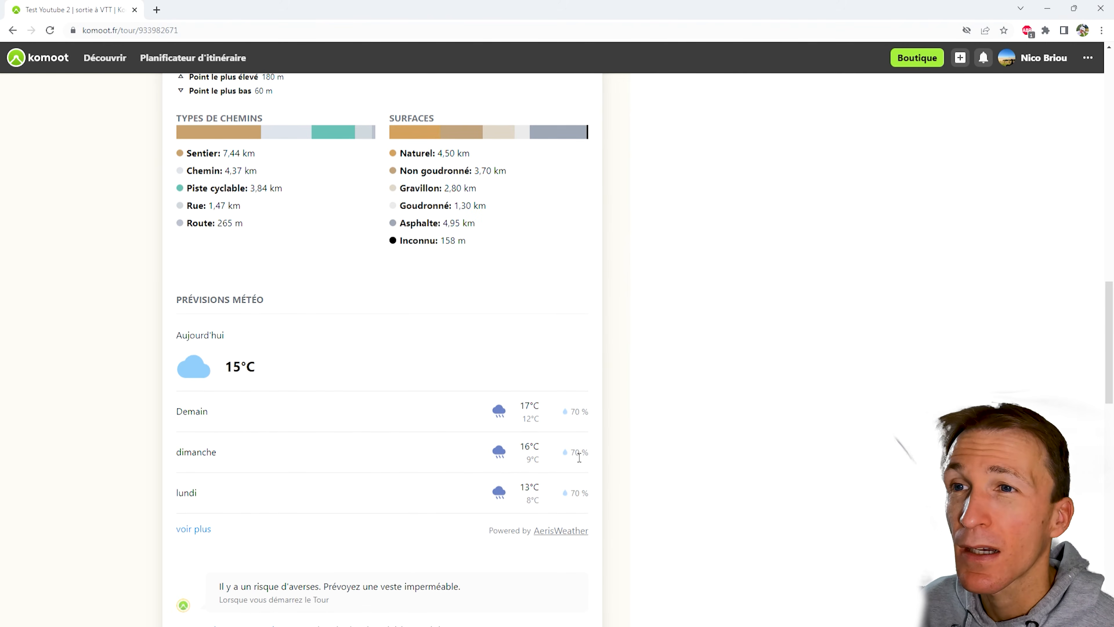
scroll(579, 458, "up", 20)
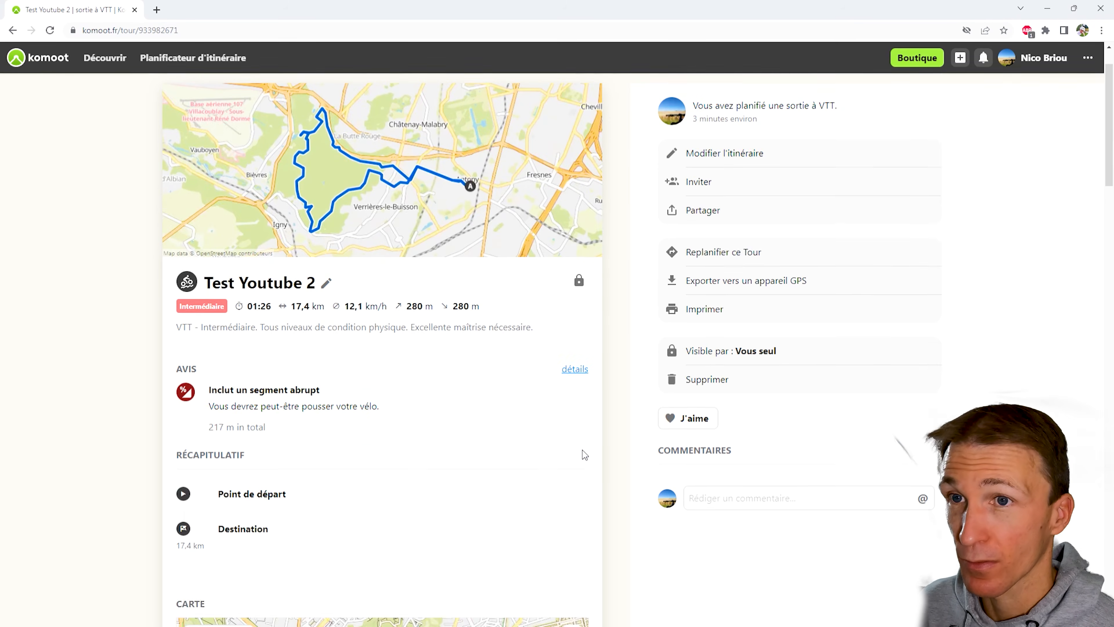
scroll(584, 455, "up", 2)
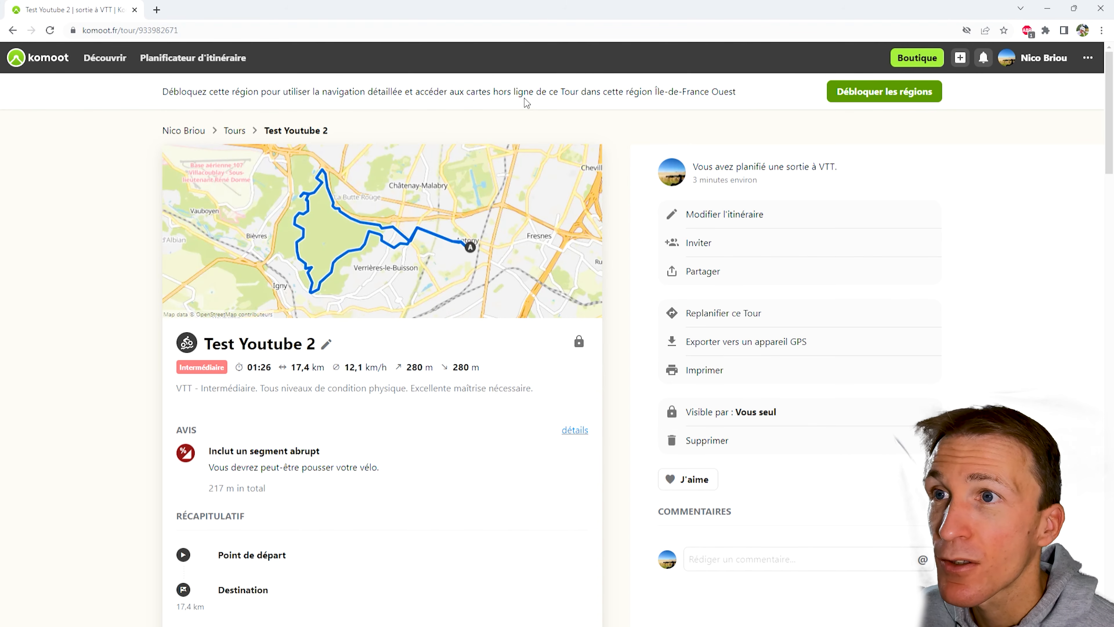
Step: Open the region unlocking offers for this tour and examine the region, multi-region and world packs and the already unlocked regions
left_click(864, 97)
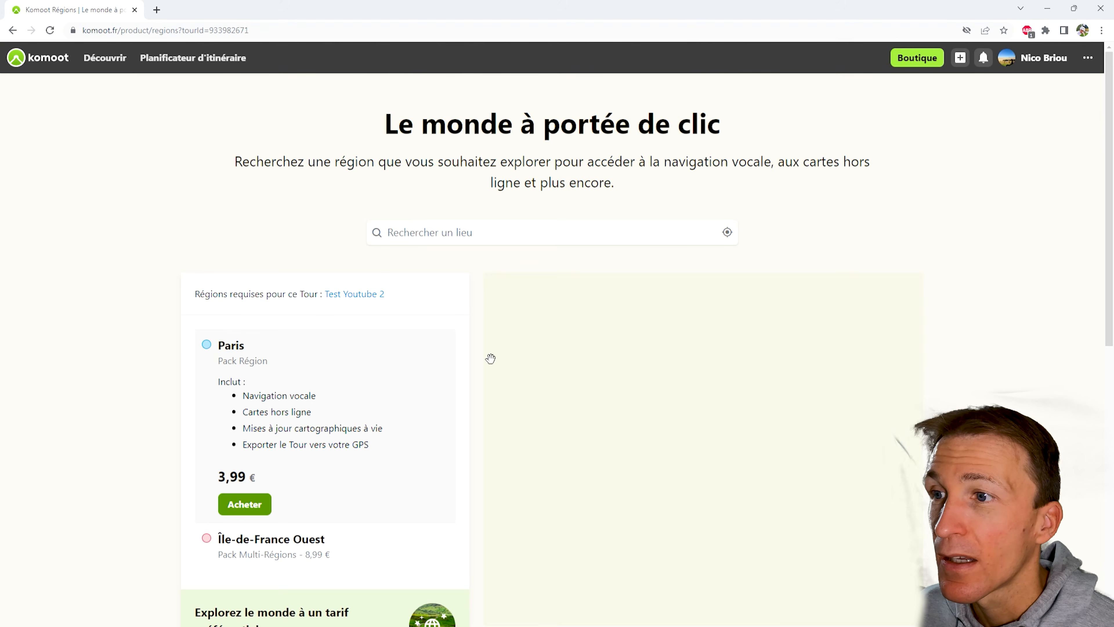
scroll(388, 400, "down", 3)
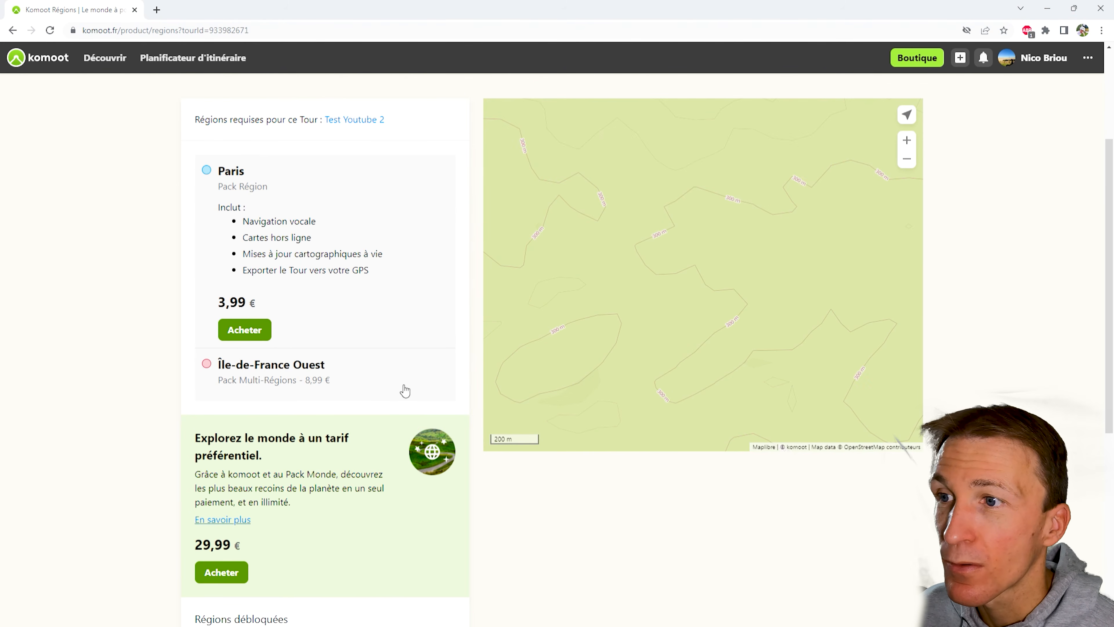
scroll(263, 380, "down", 3)
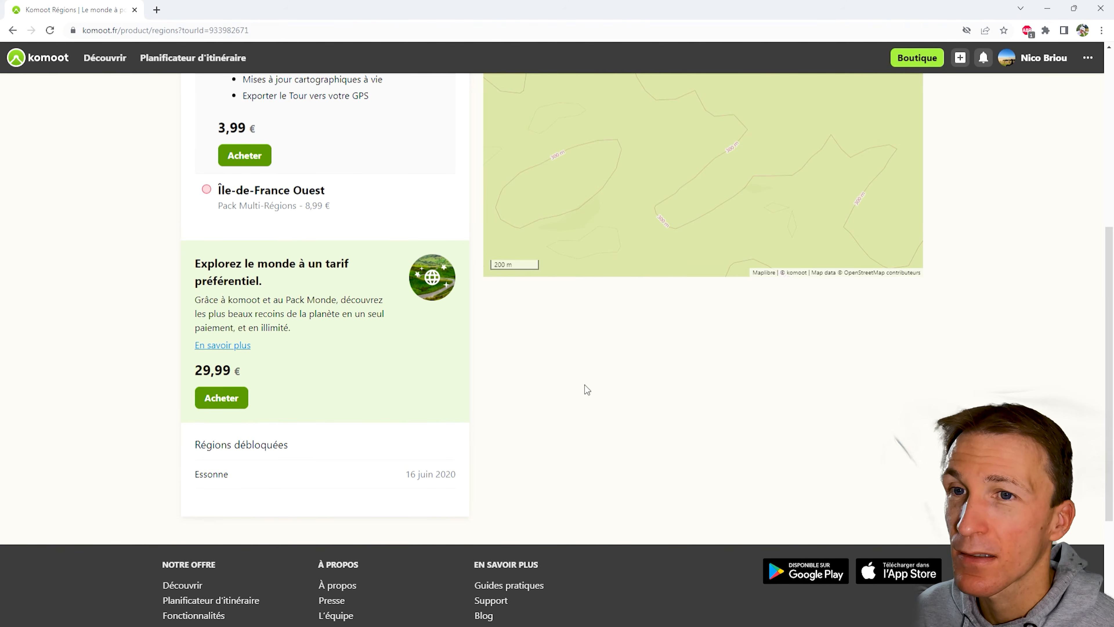
scroll(570, 389, "up", 1)
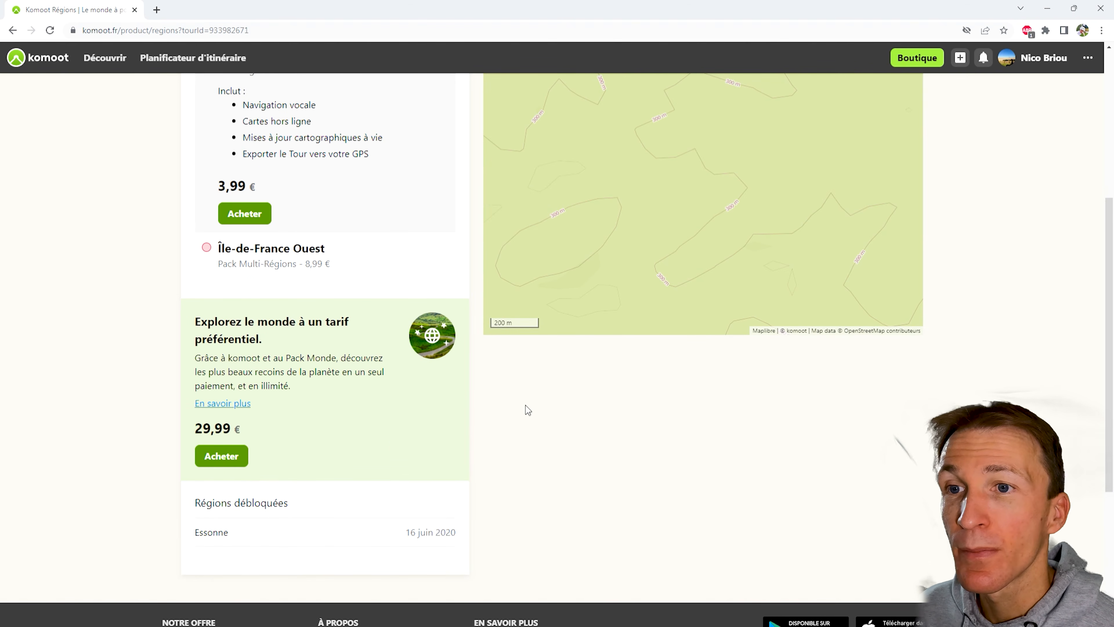
scroll(552, 418, "up", 4)
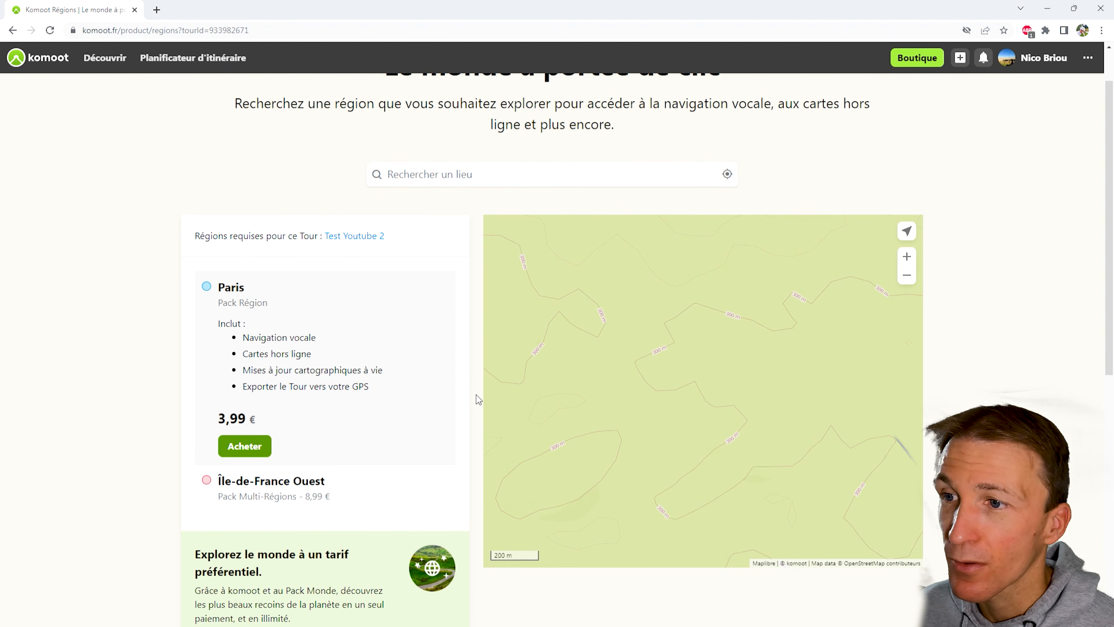
scroll(477, 397, "down", 5)
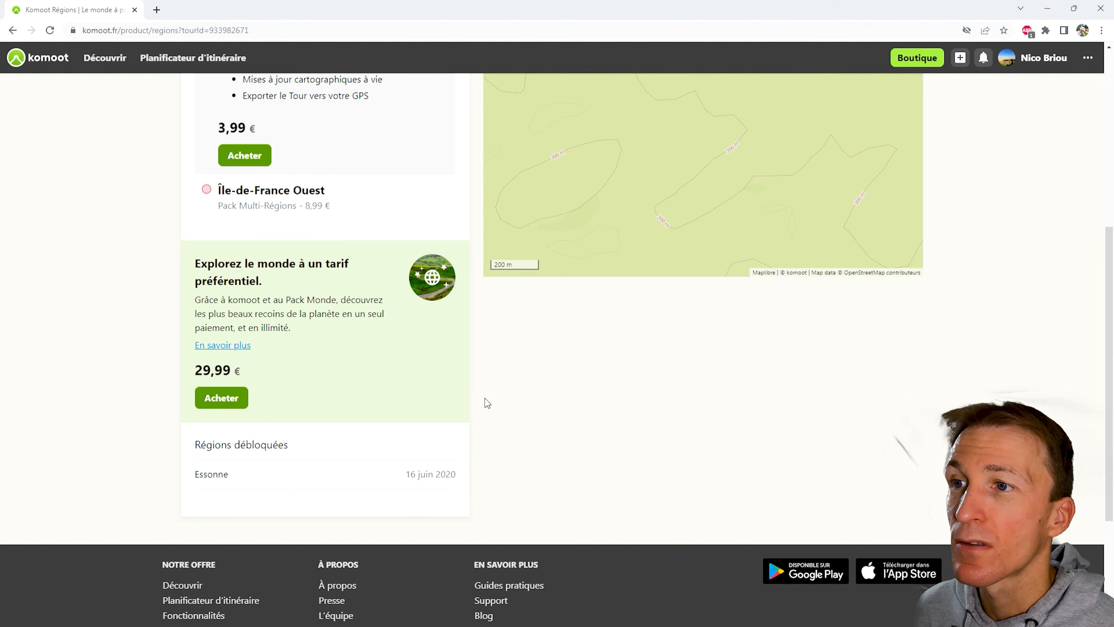
scroll(485, 398, "up", 6)
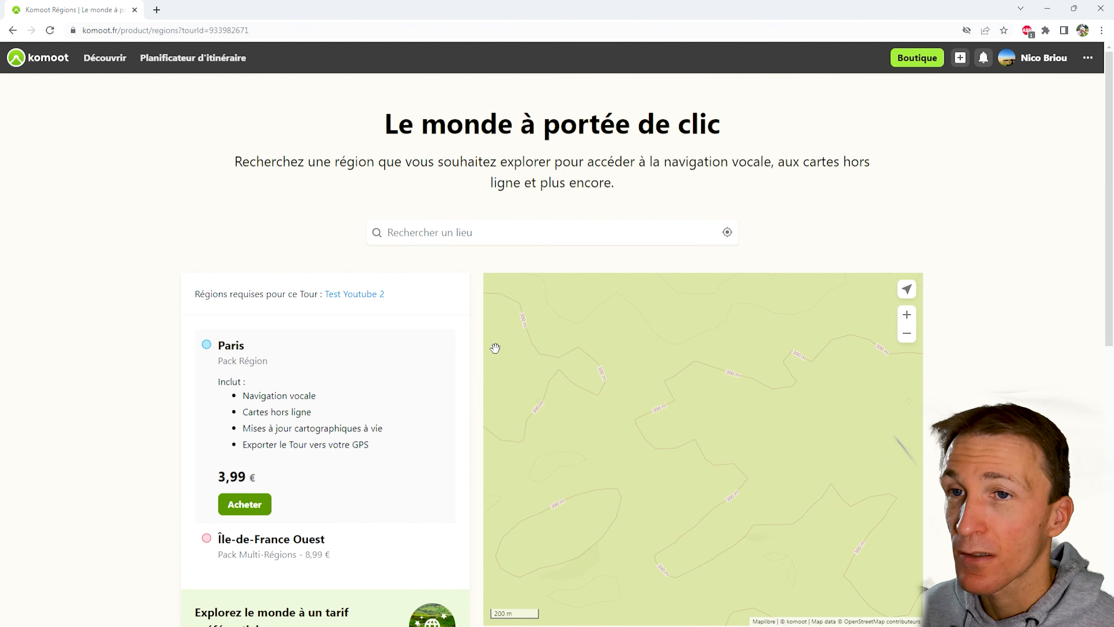